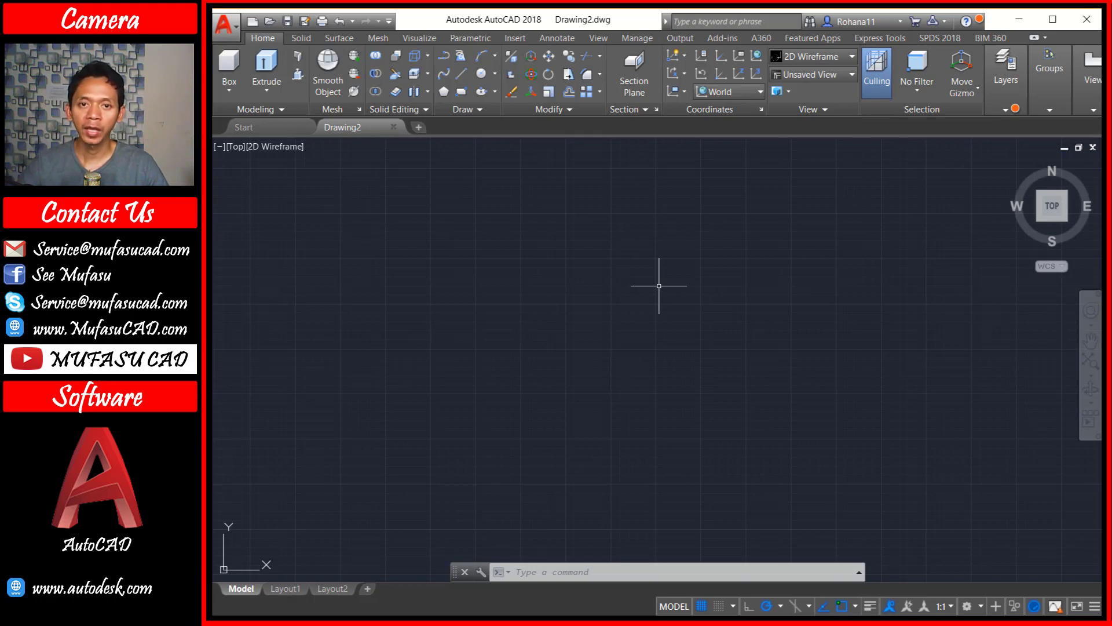
Step: Draw the smaller inner circle with the CIRCLE command
click(579, 297)
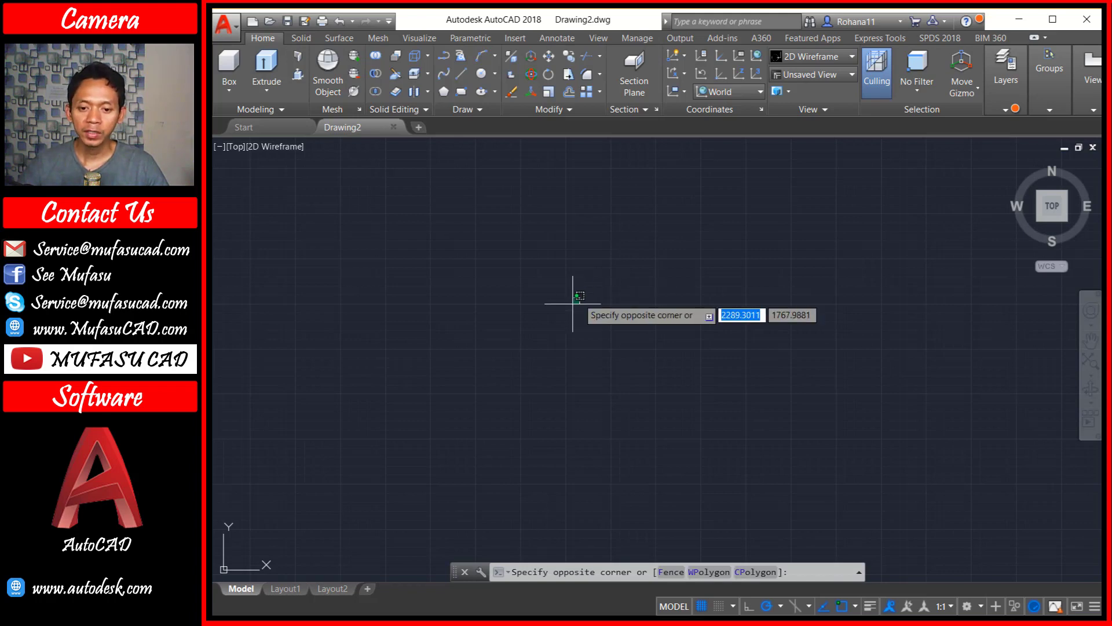
click(553, 331)
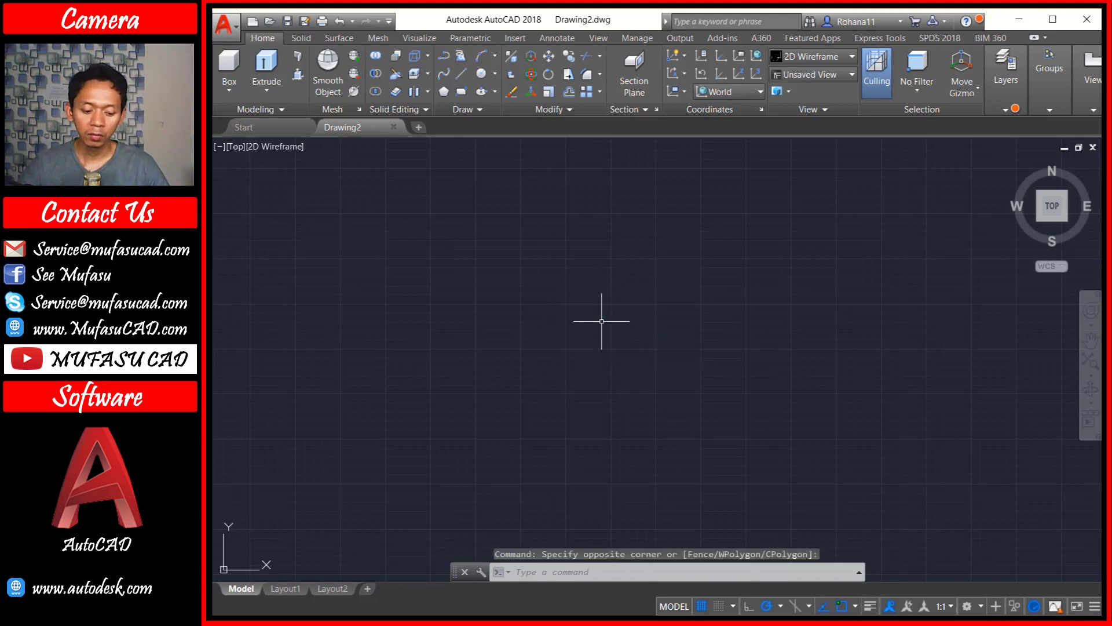
text(c)
key(Return)
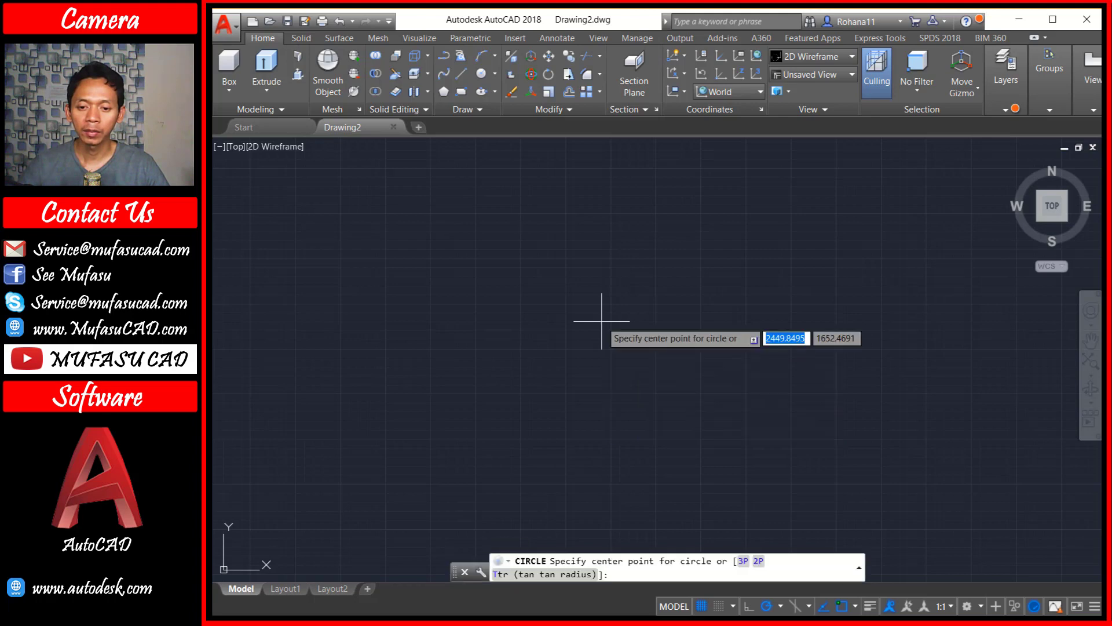
click(600, 356)
click(645, 302)
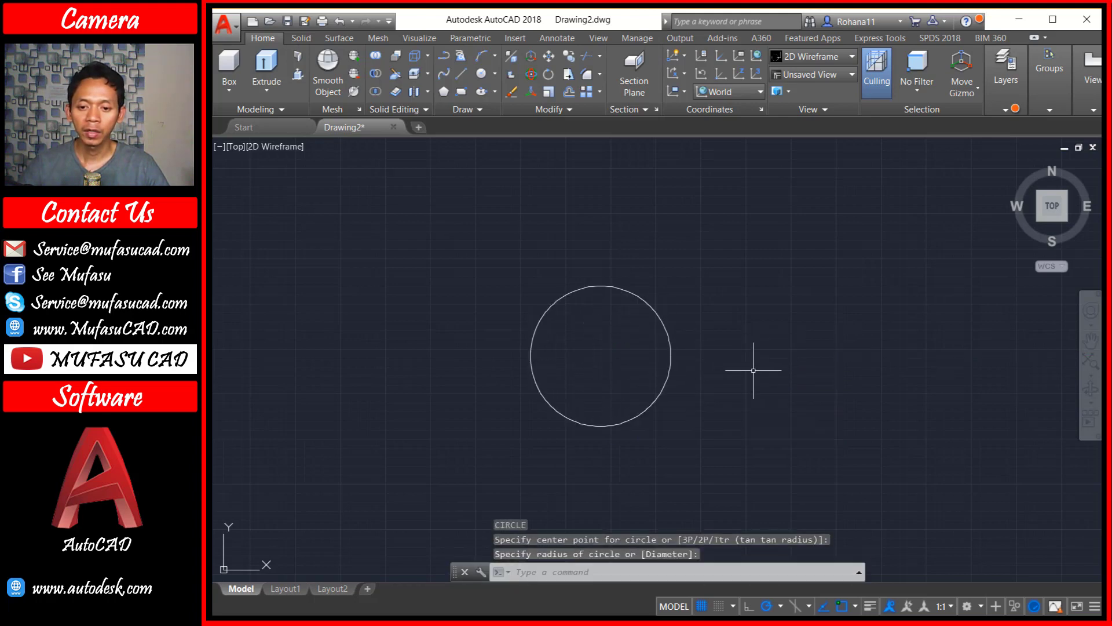
Step: Draw a larger outer circle sharing the same centre
key(Return)
click(601, 356)
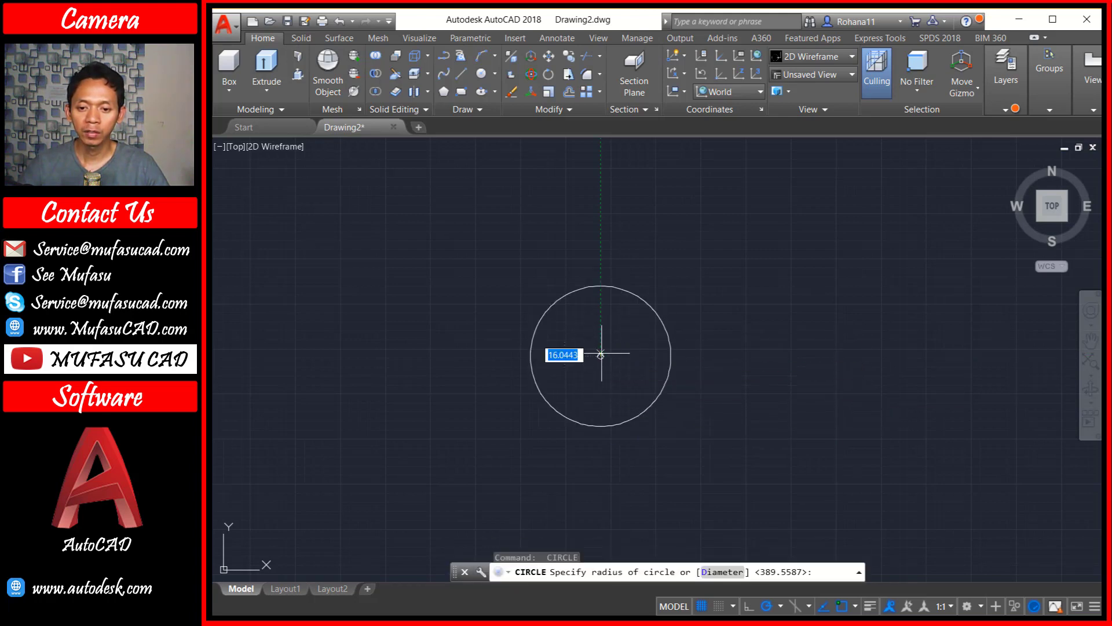
click(691, 278)
middle_drag(624, 340, 643, 326)
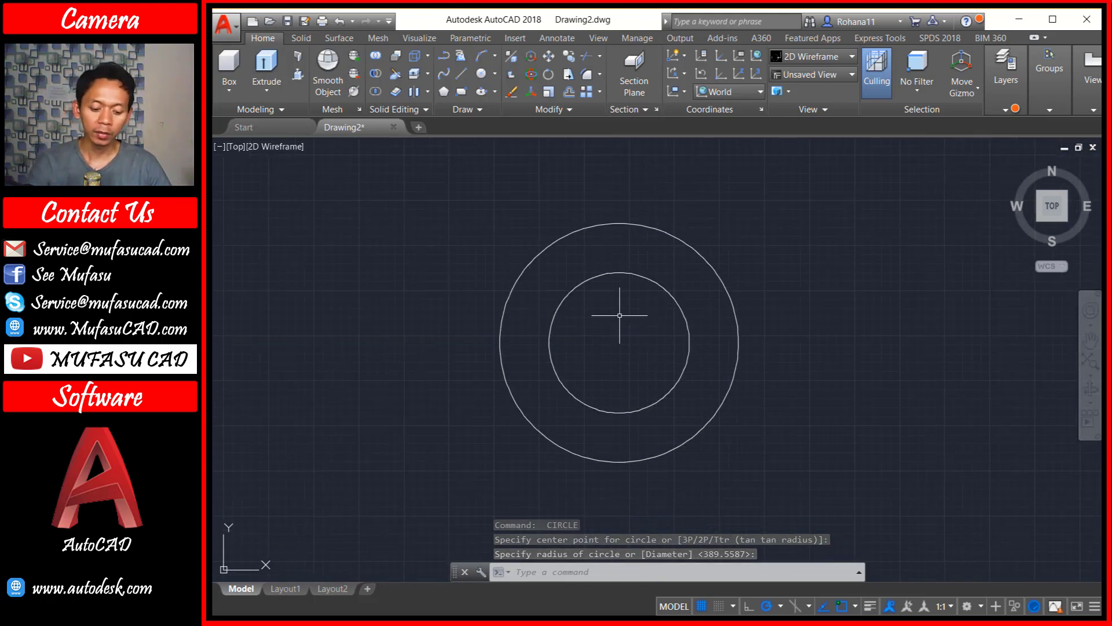
text(b)
key(Return)
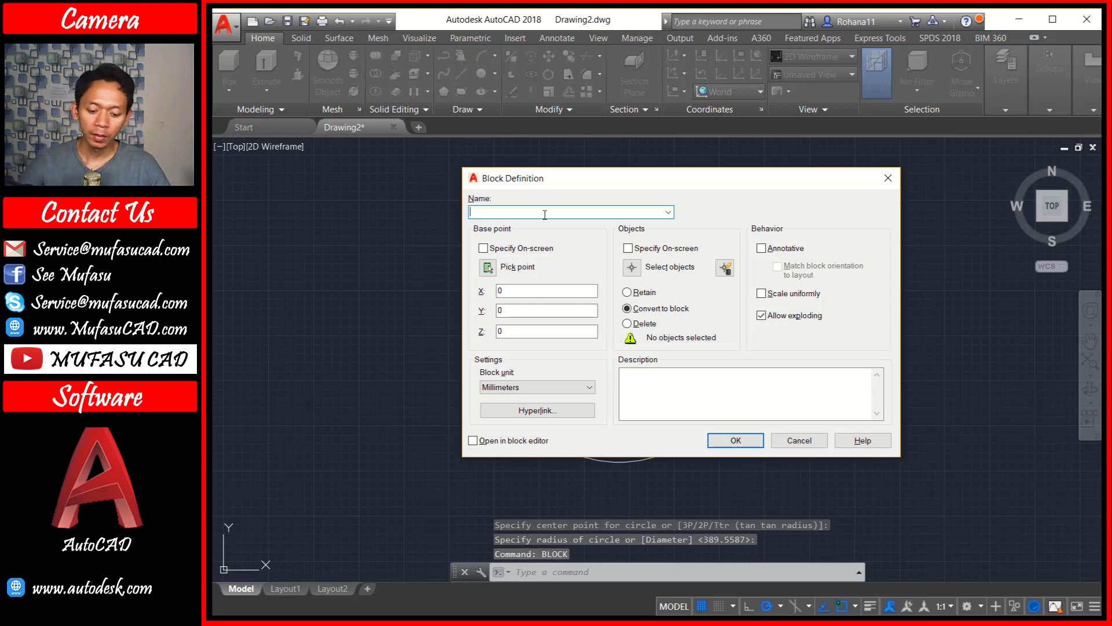
Step: Name the block 'example circle' and set its base point at the circles' centre
text(e)
key(BackSpace)
key(BackSpace)
text(amp)
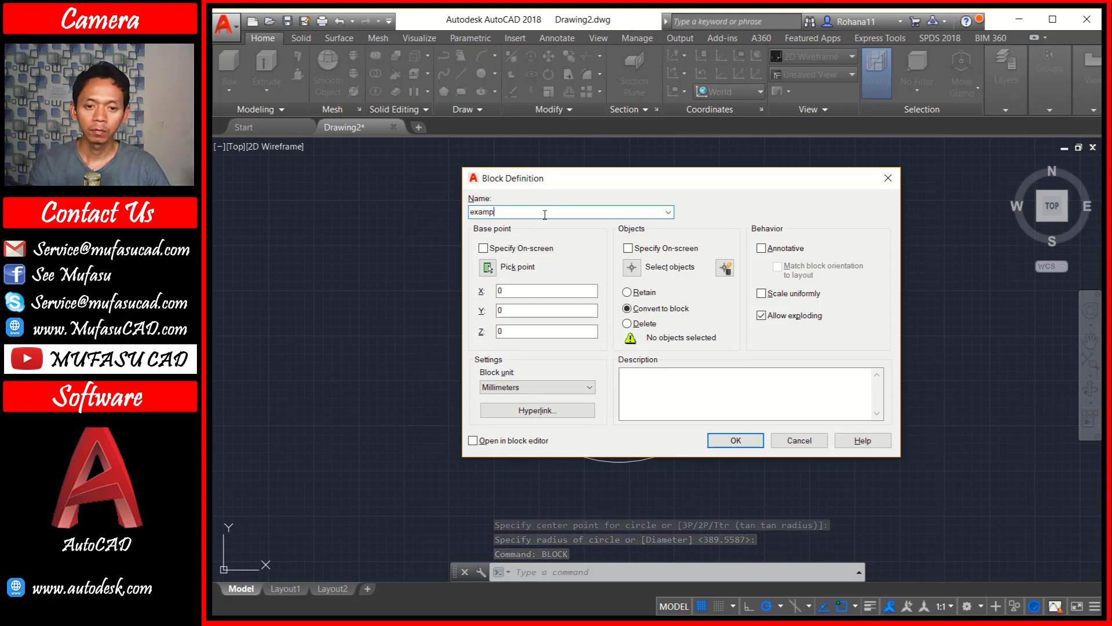
text(le circl)
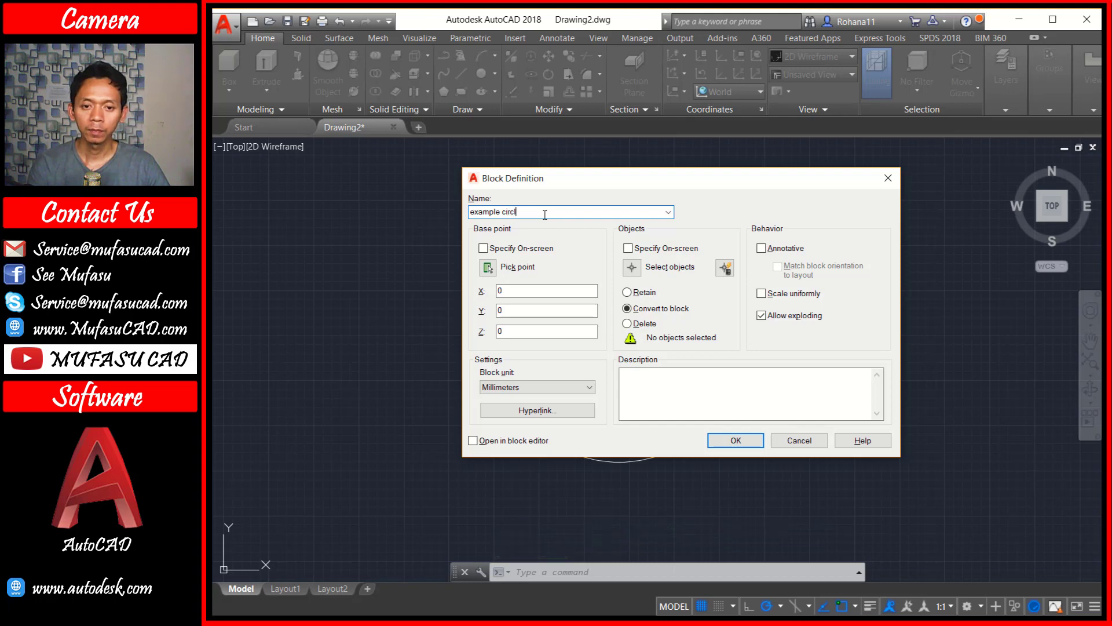
text(e)
click(494, 267)
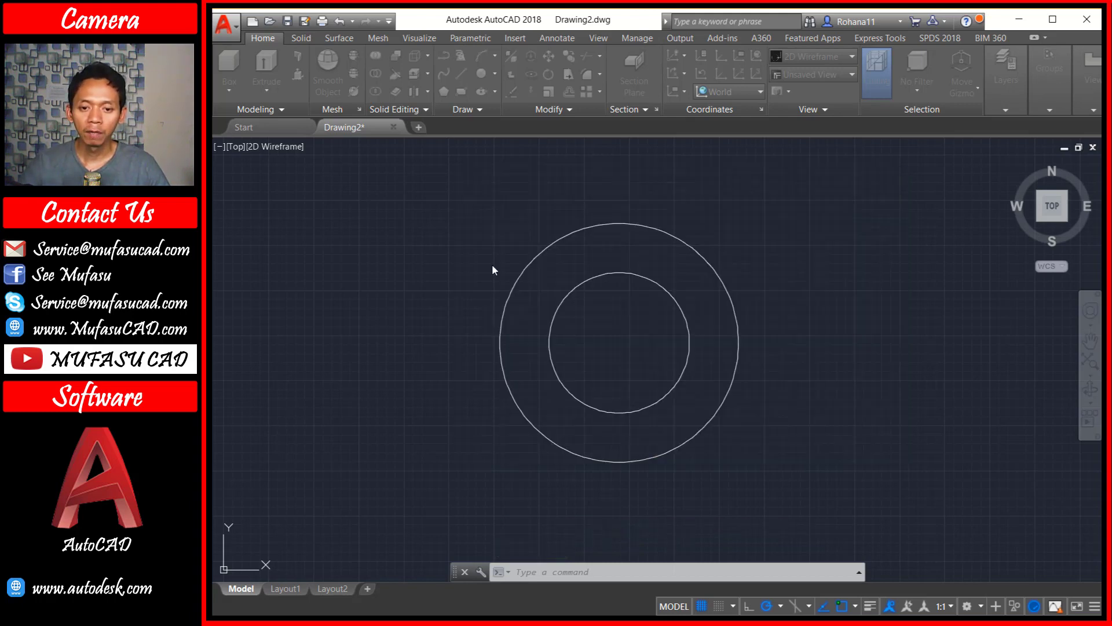
click(618, 342)
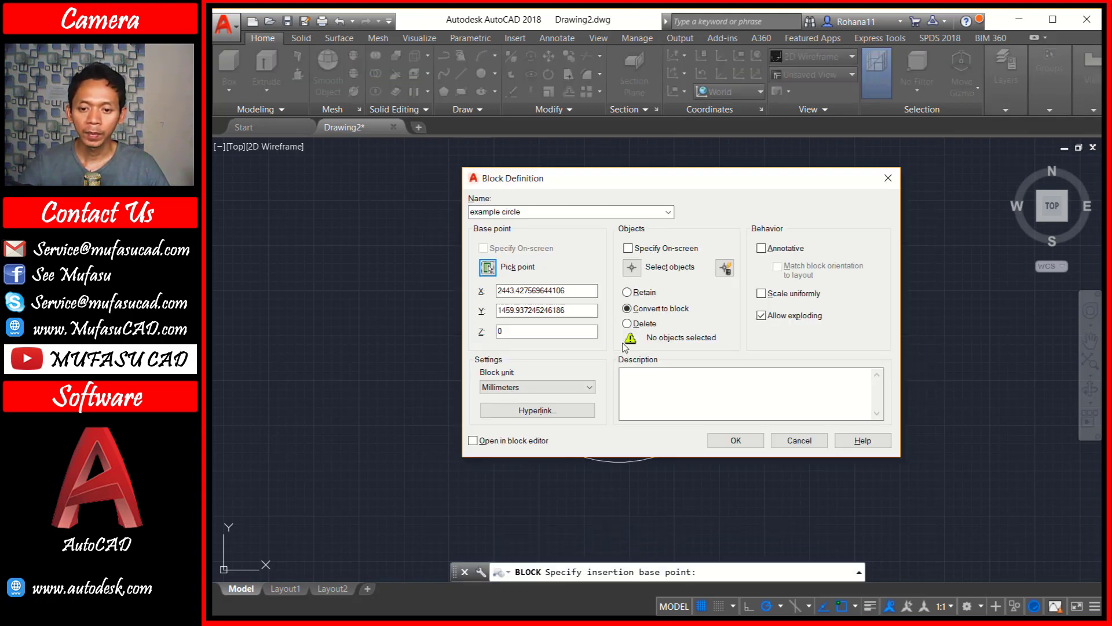
Step: Window-select both circles into the block, confirm it, and check the result
click(631, 266)
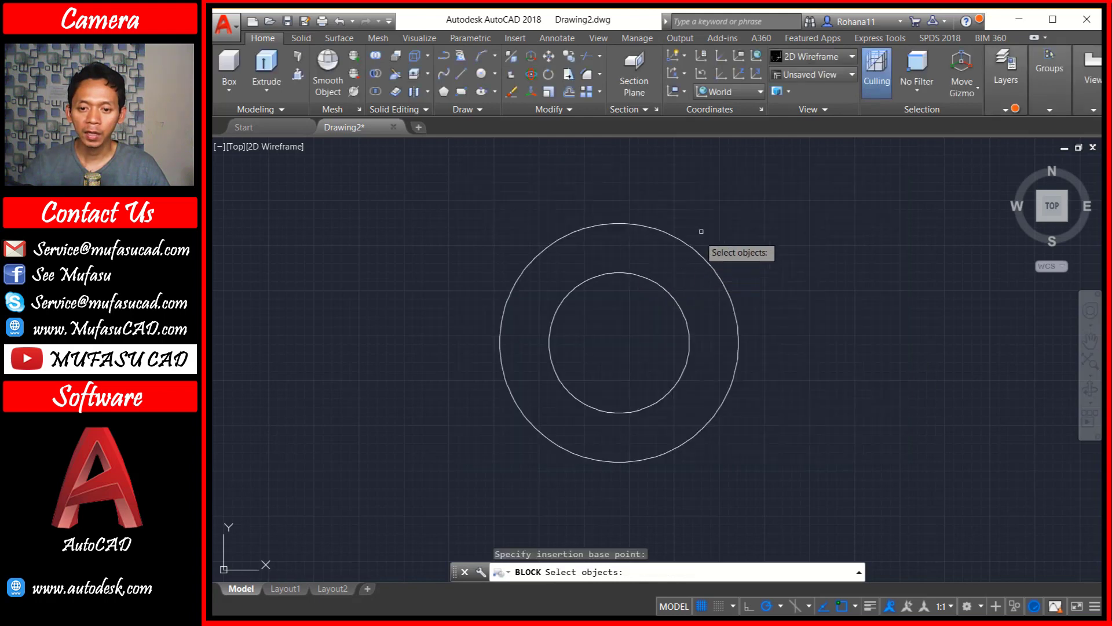
click(722, 220)
click(619, 309)
key(Return)
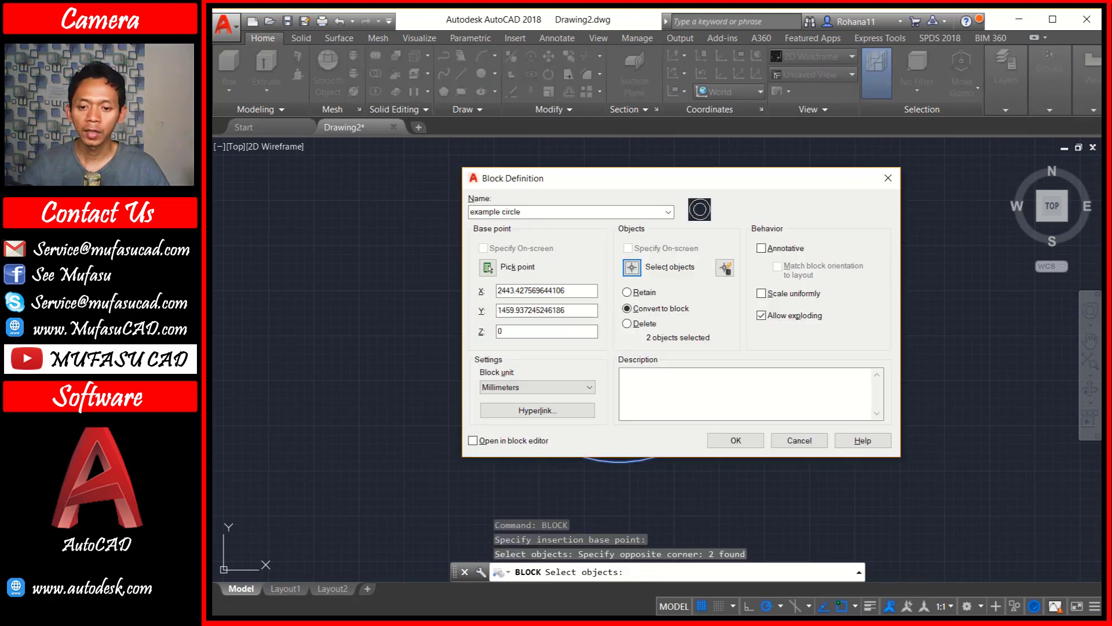
click(736, 440)
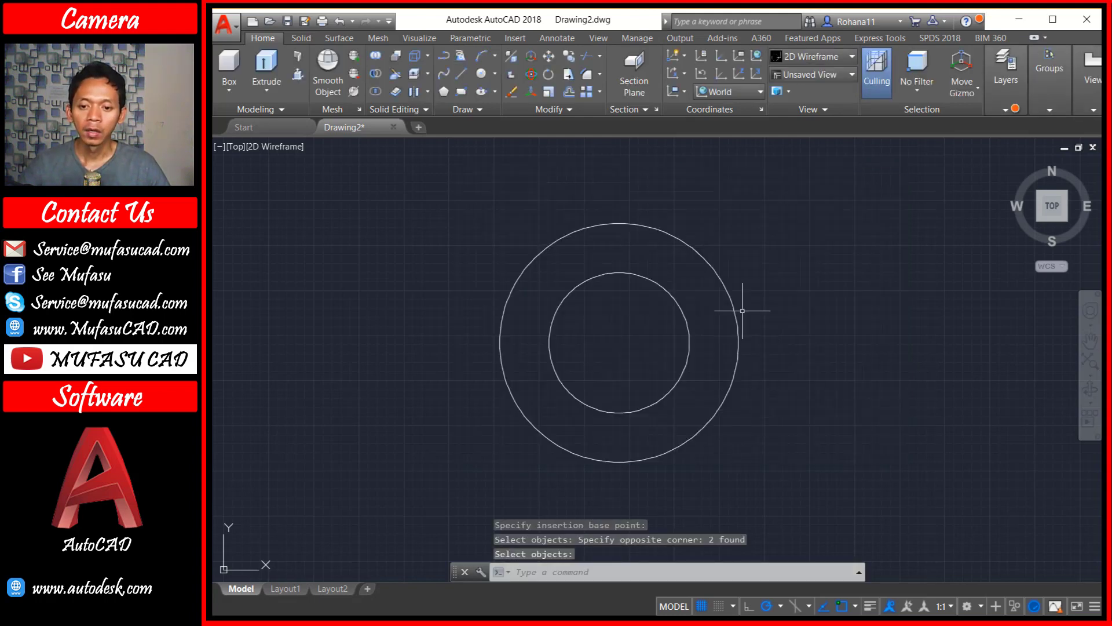
click(663, 230)
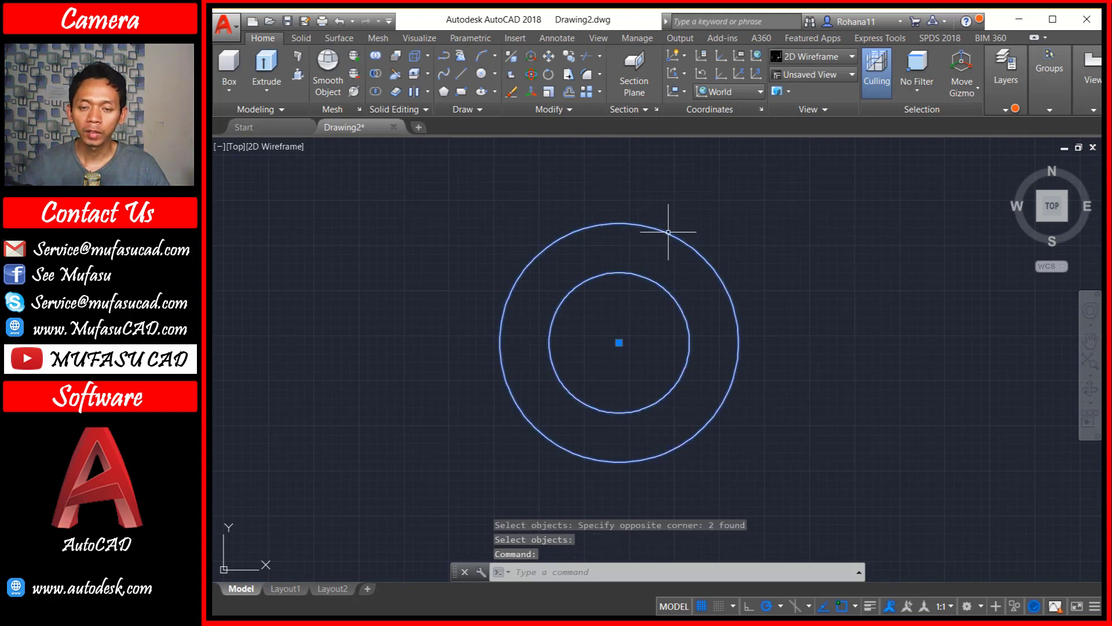
key(Escape)
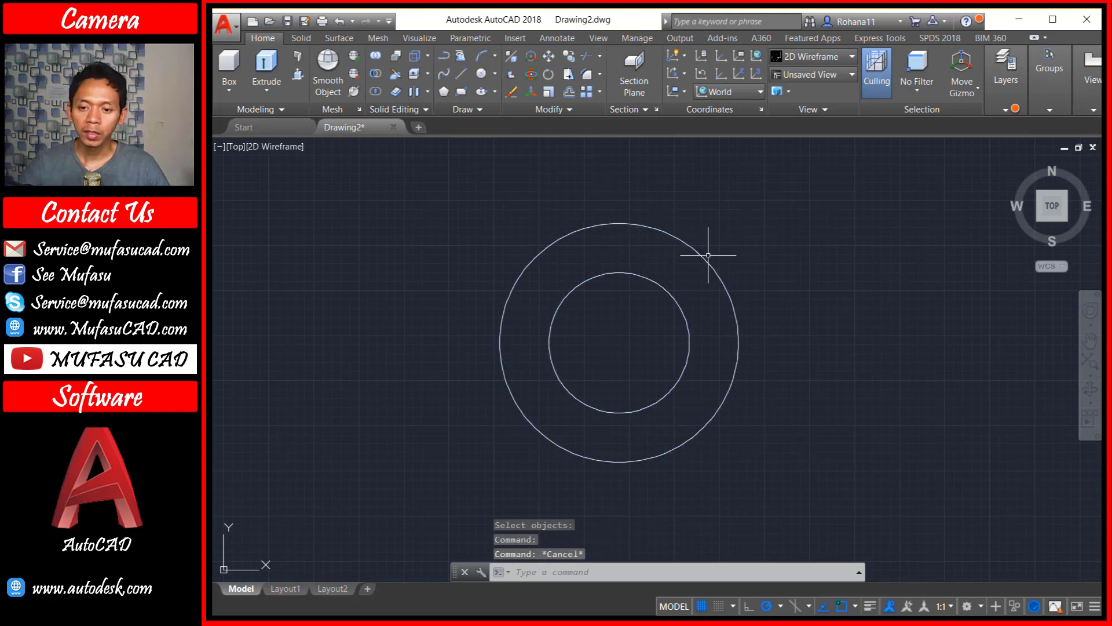
Step: Open the block editor and add Distance1 from the centre to the inner circle's top
double_click(706, 258)
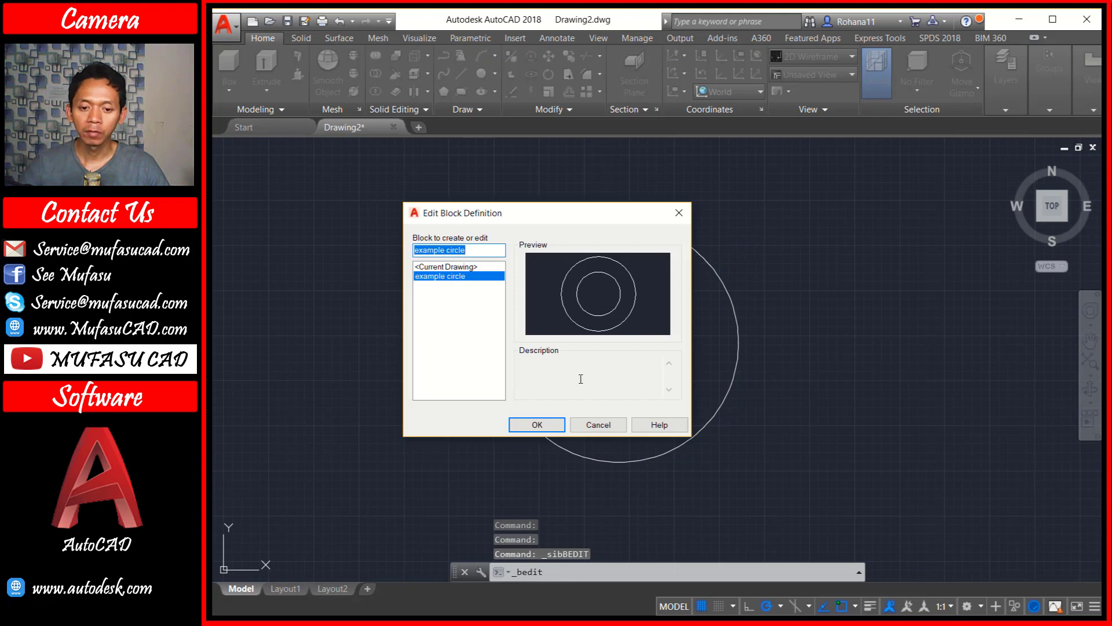
click(539, 426)
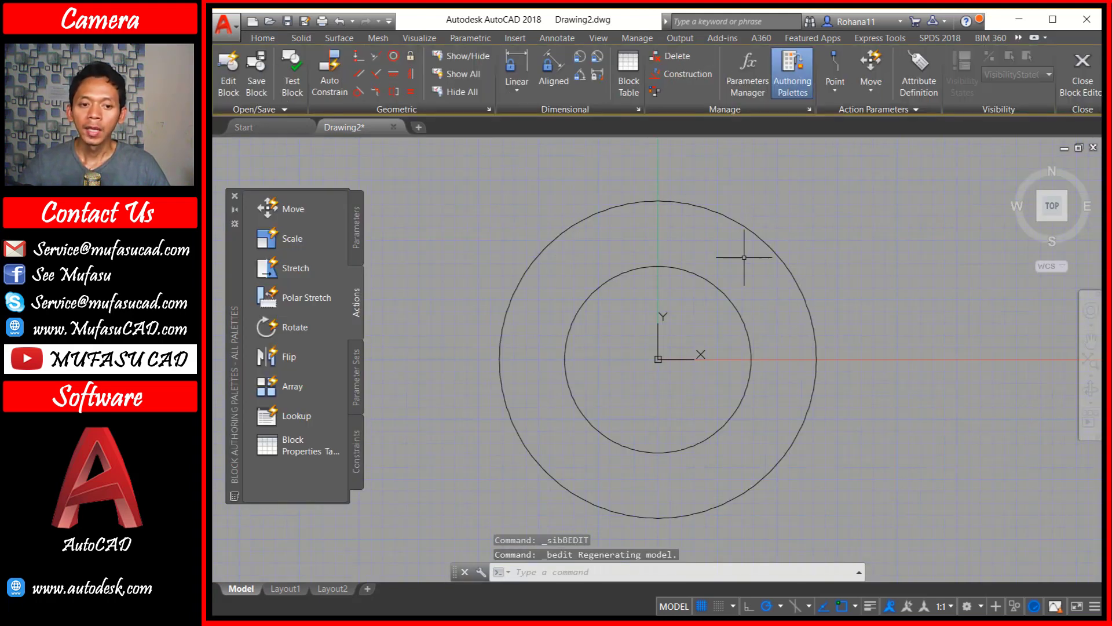
middle_drag(744, 260, 742, 253)
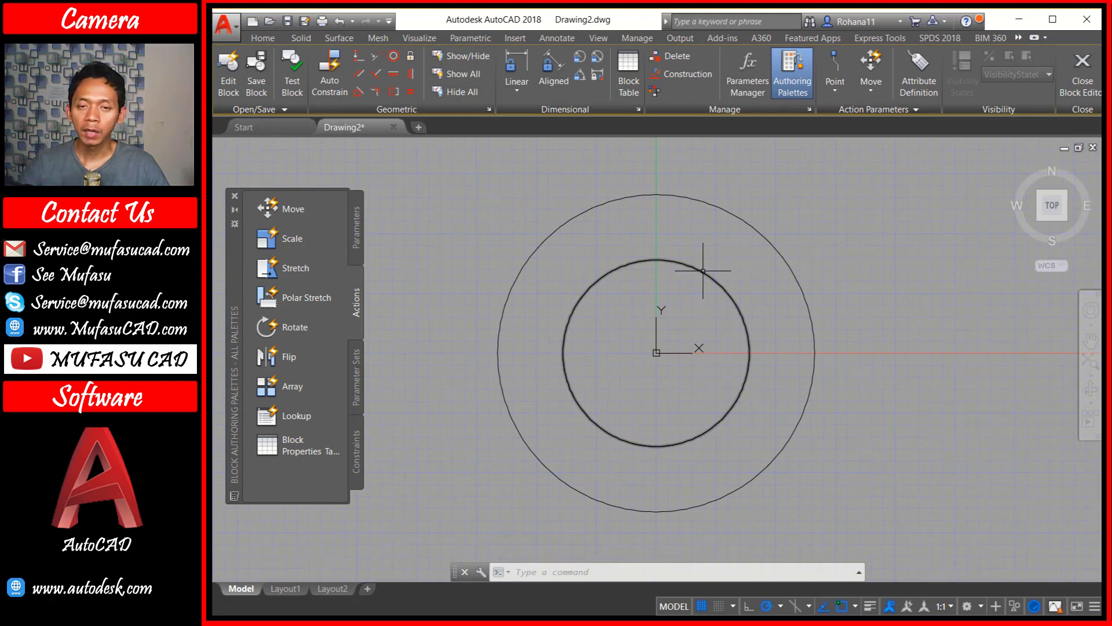
click(357, 232)
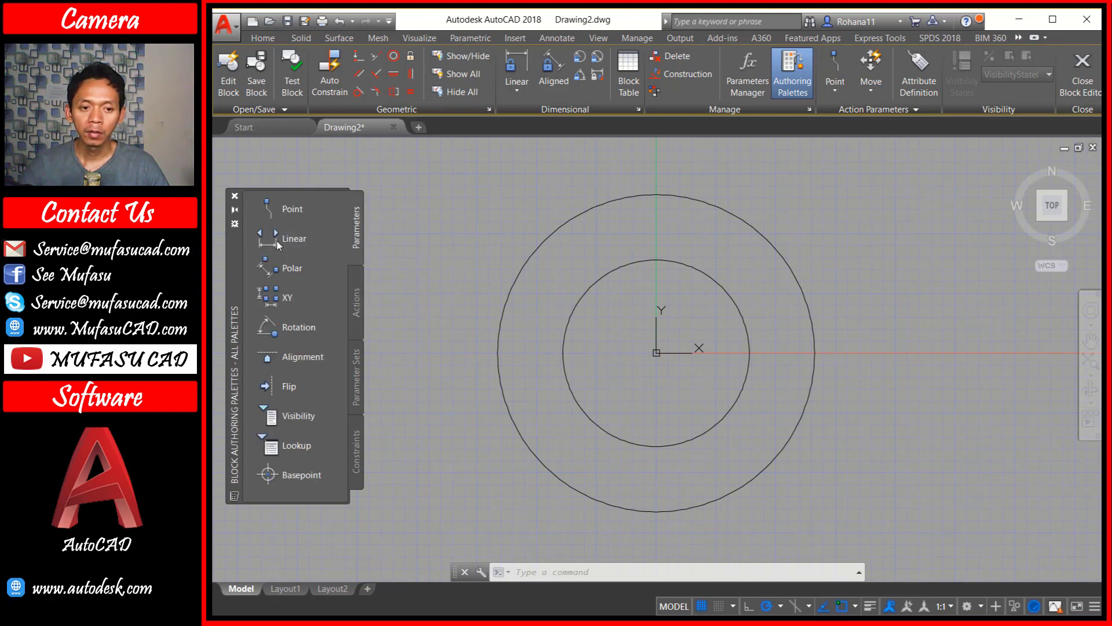
click(276, 241)
click(656, 352)
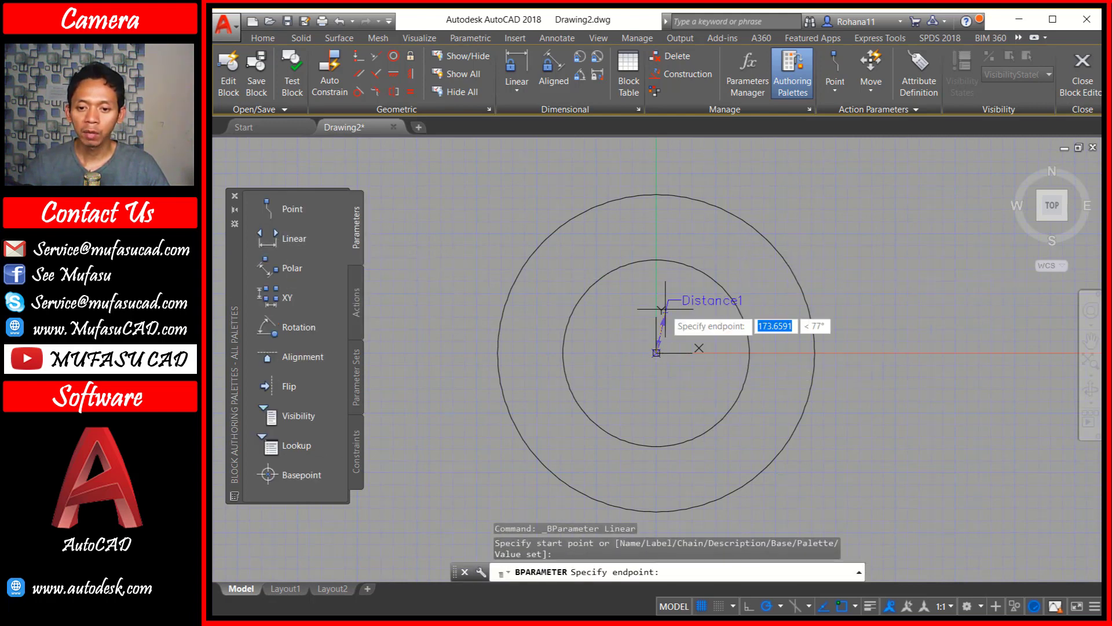
click(657, 259)
click(689, 343)
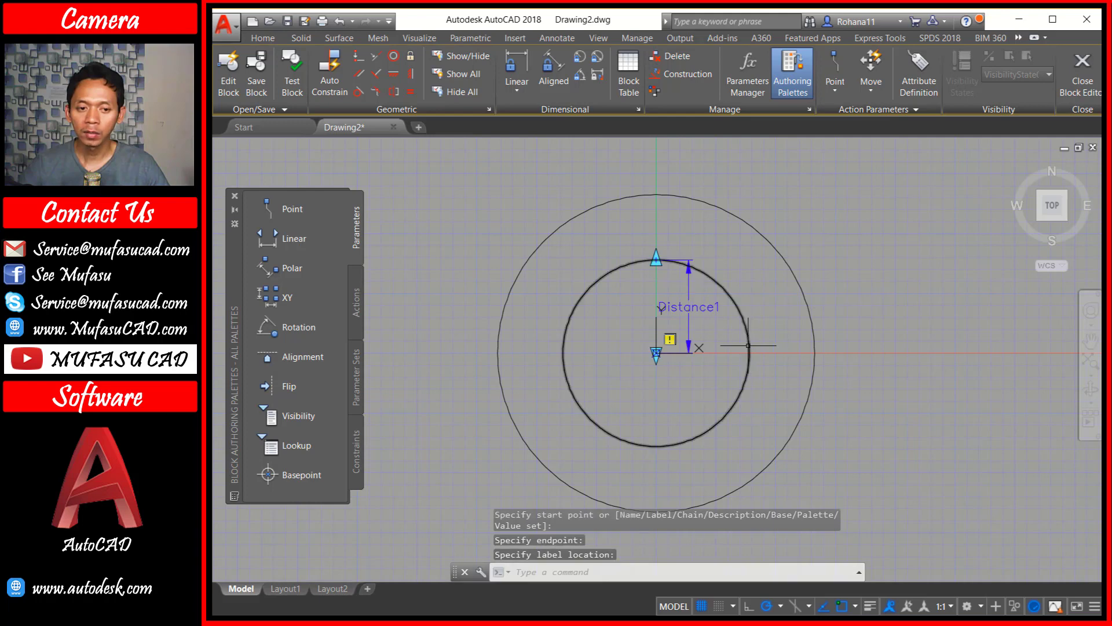
Step: Add Distance2 from the centre to the outer circle's top
click(278, 239)
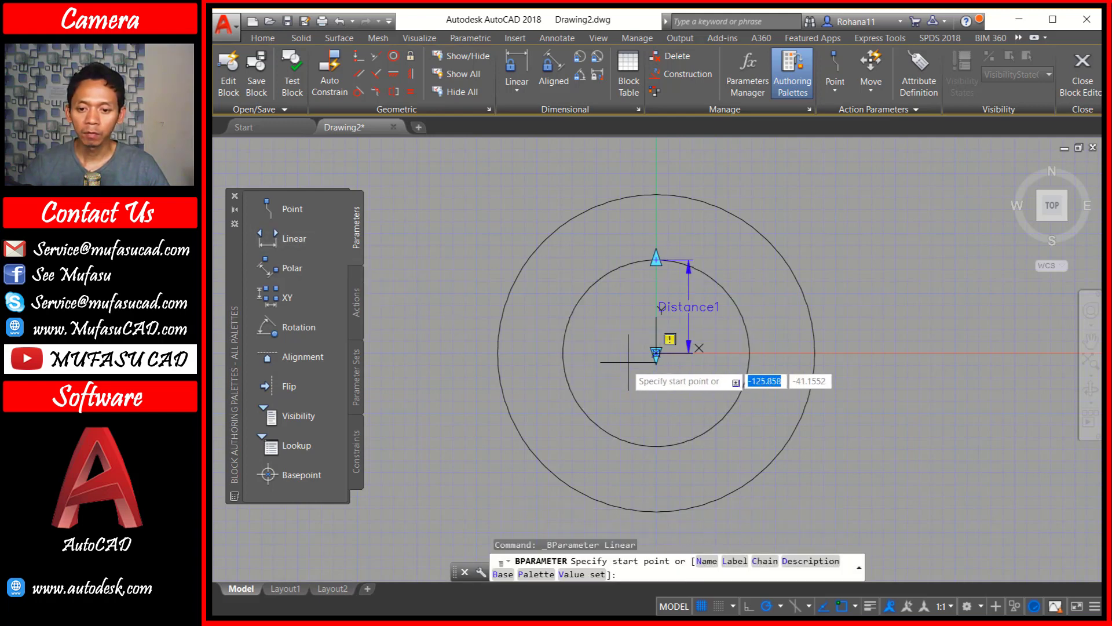
click(656, 353)
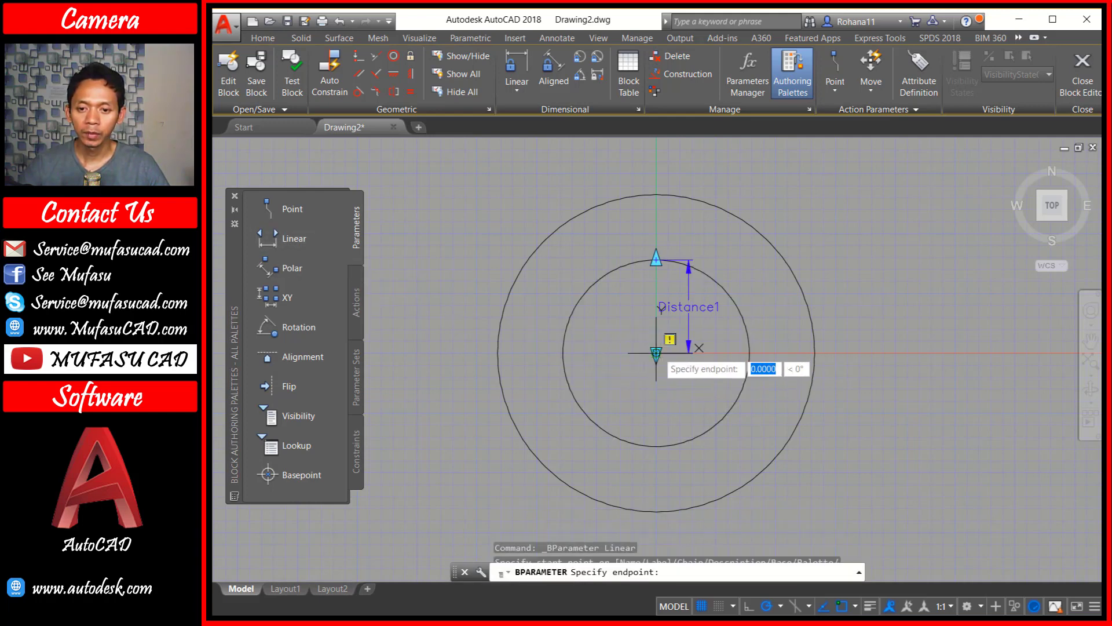
click(657, 194)
click(613, 215)
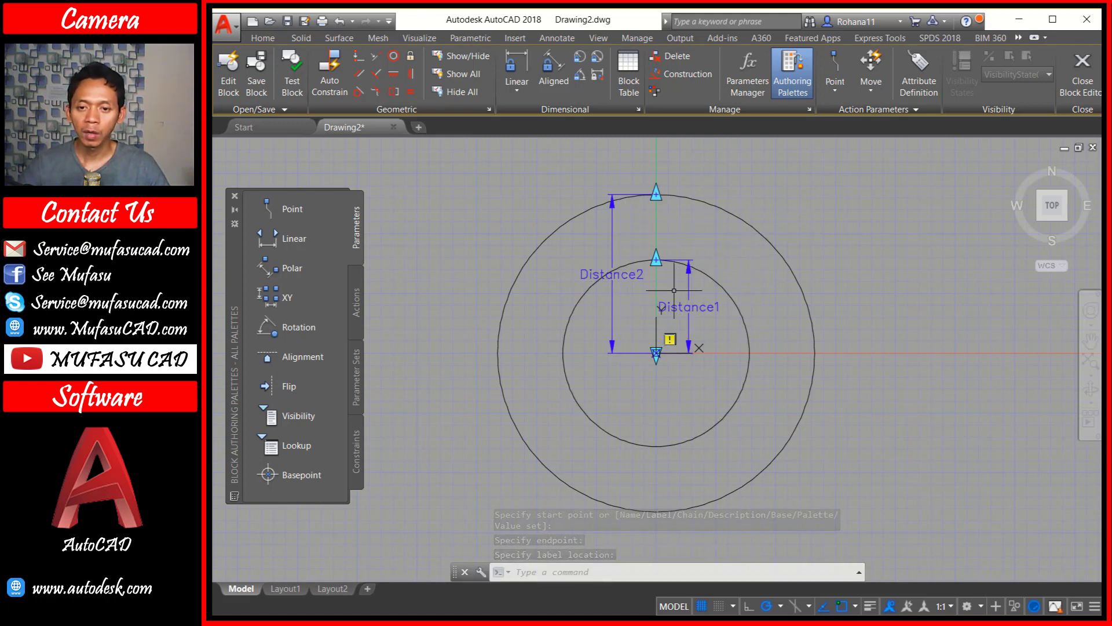
Step: Add a Scale action tying Distance1 to the inner circle, then test the block
click(357, 313)
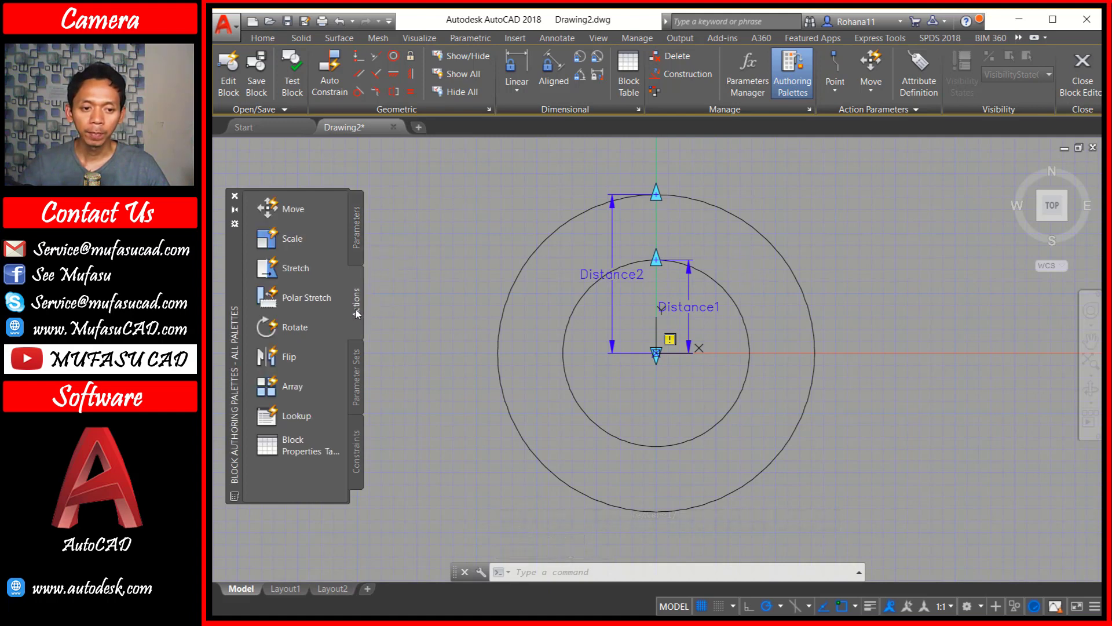
click(293, 239)
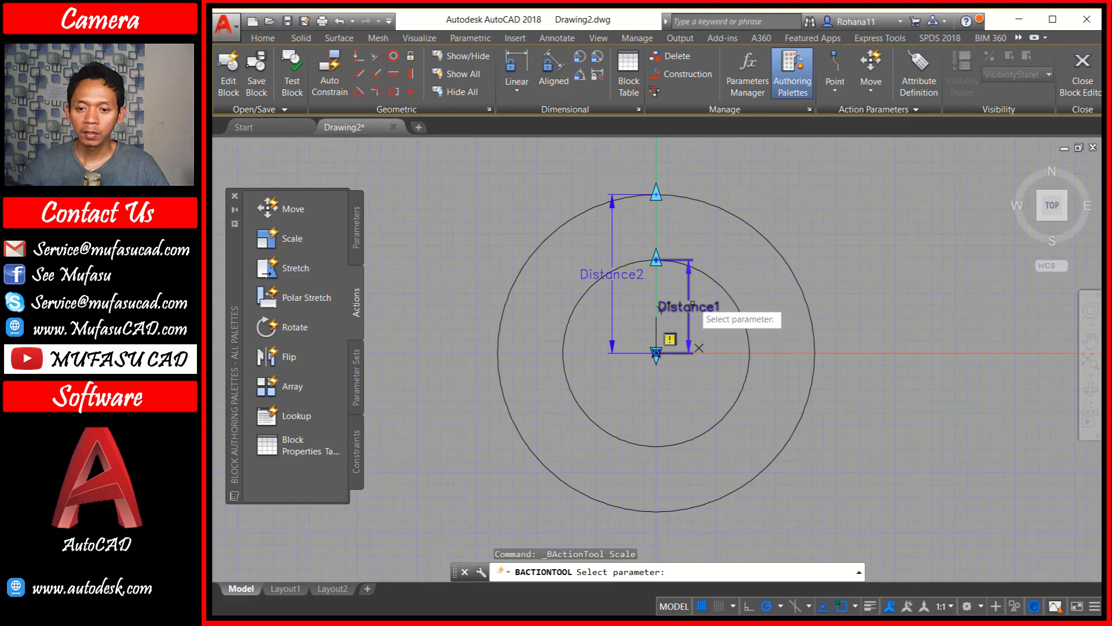
click(660, 307)
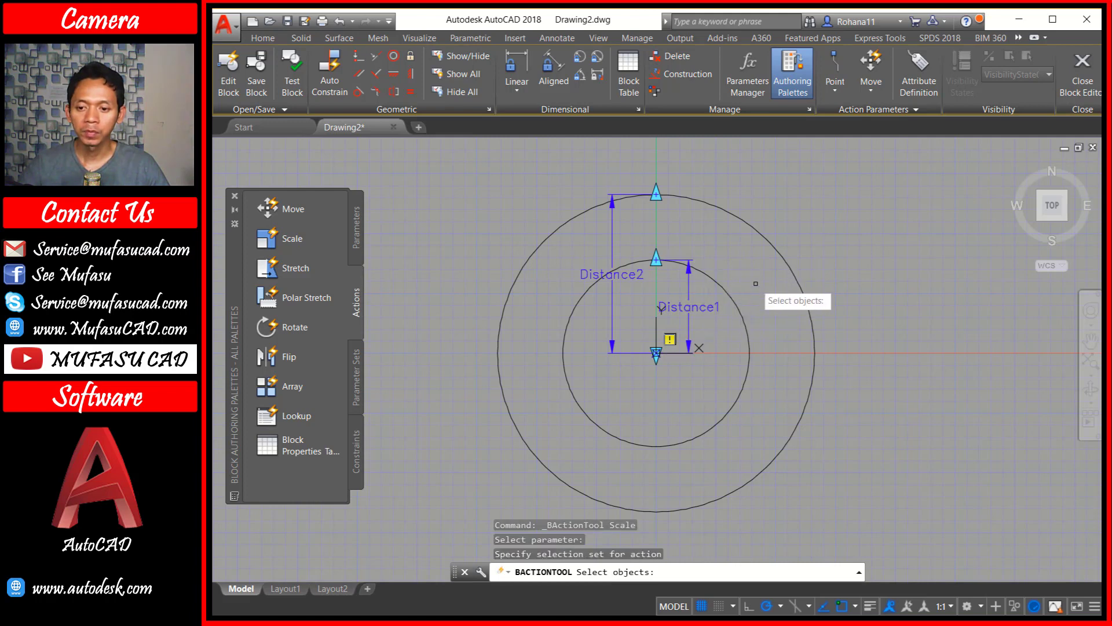
click(737, 305)
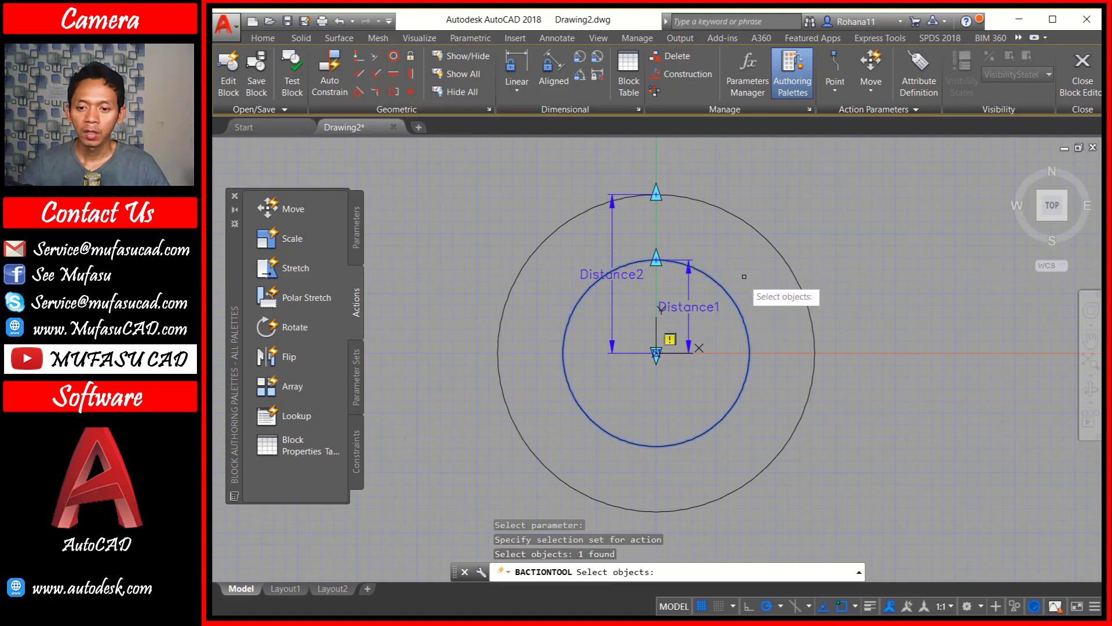
key(Return)
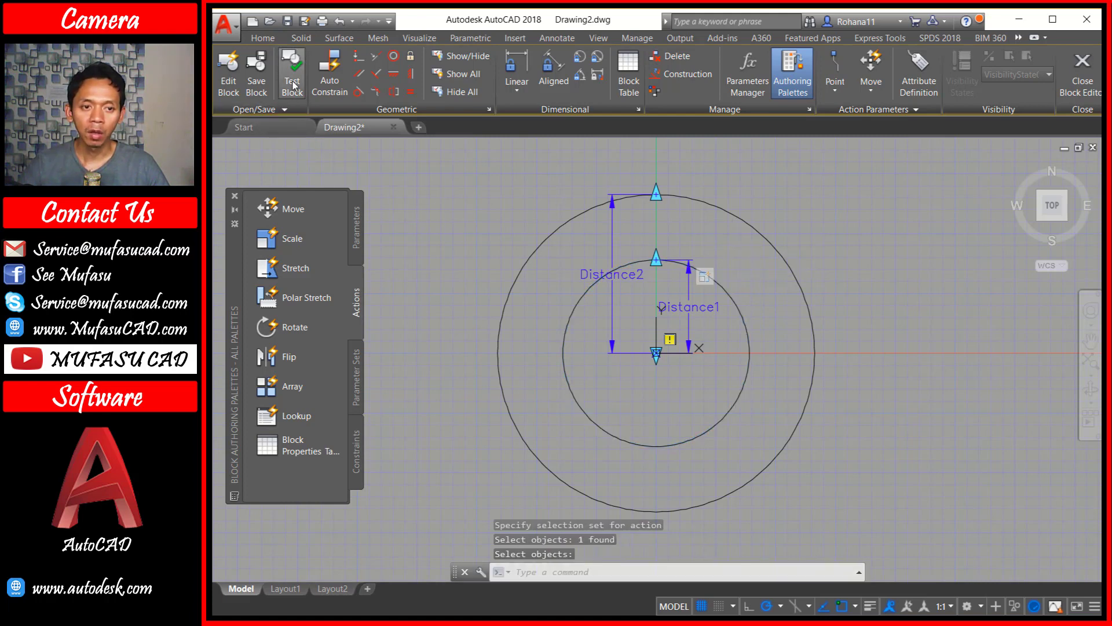
click(293, 85)
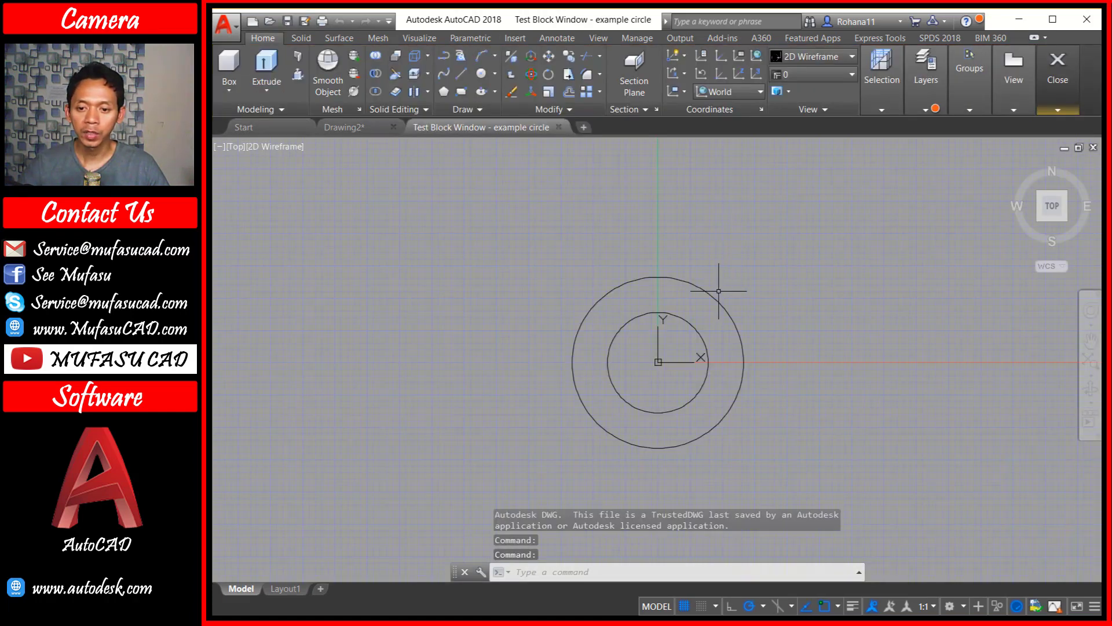
Step: Drag the block's top grips in the test window to trial resizing, then close the test
click(718, 291)
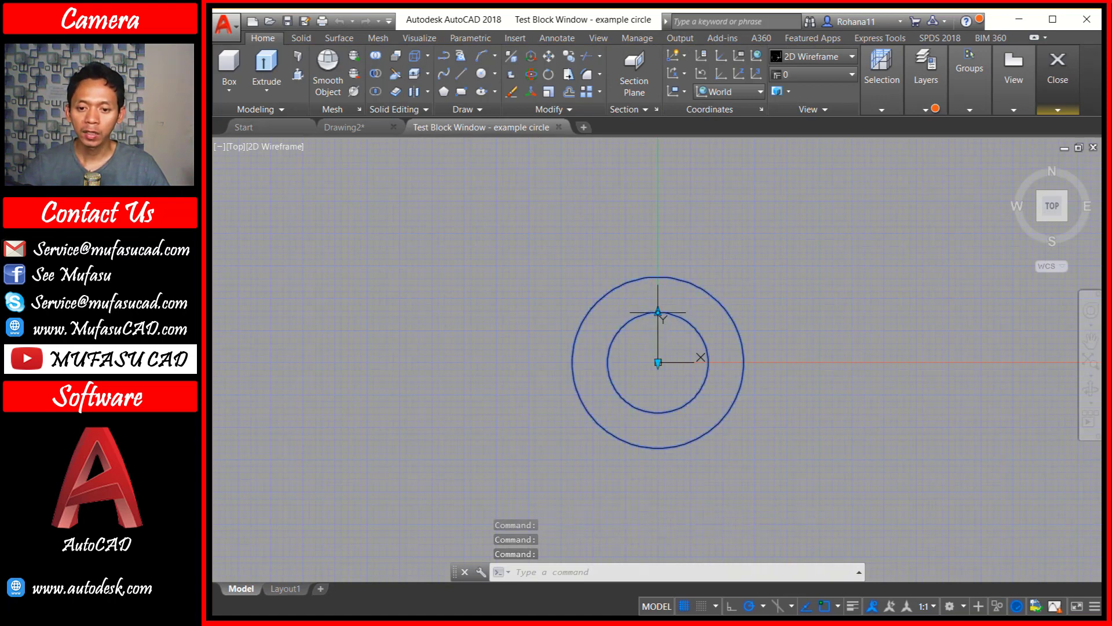
click(658, 311)
click(657, 197)
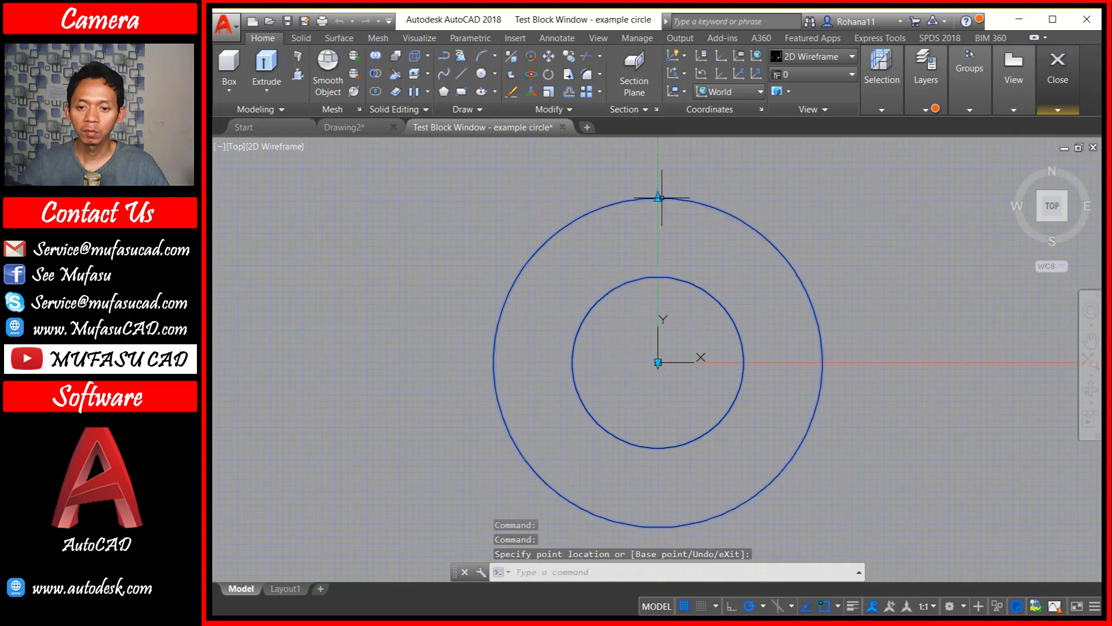
click(658, 197)
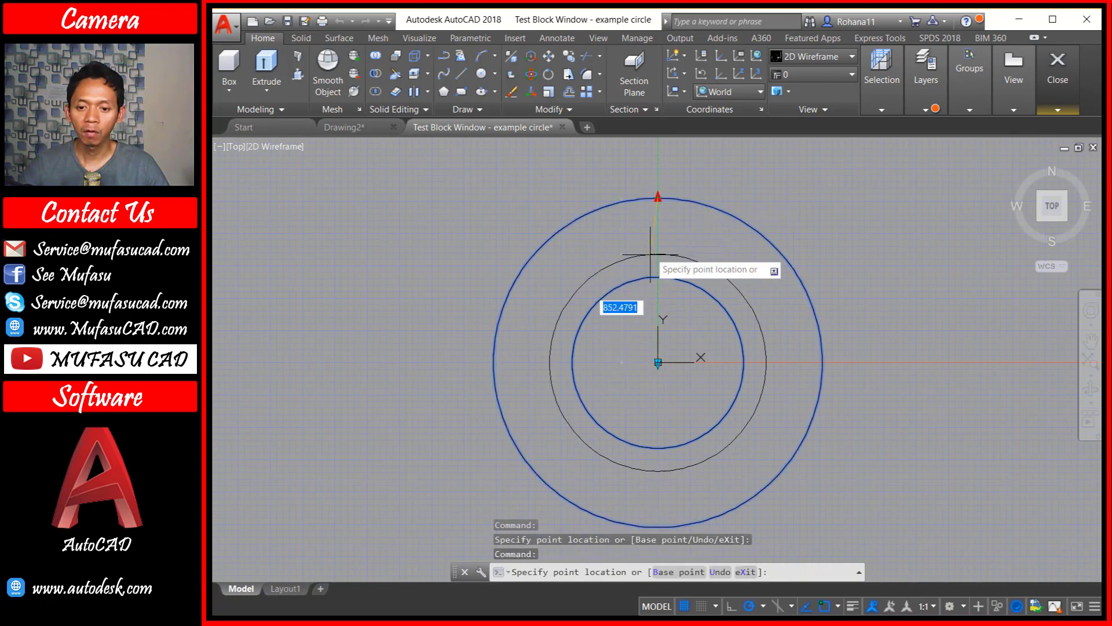
click(657, 308)
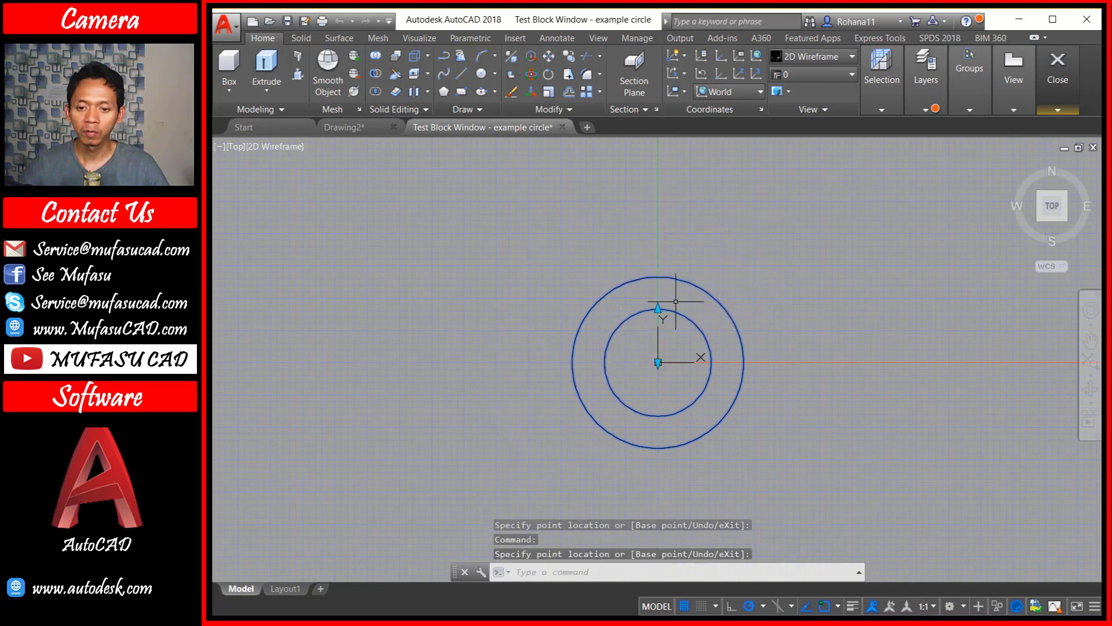
key(Escape)
click(657, 309)
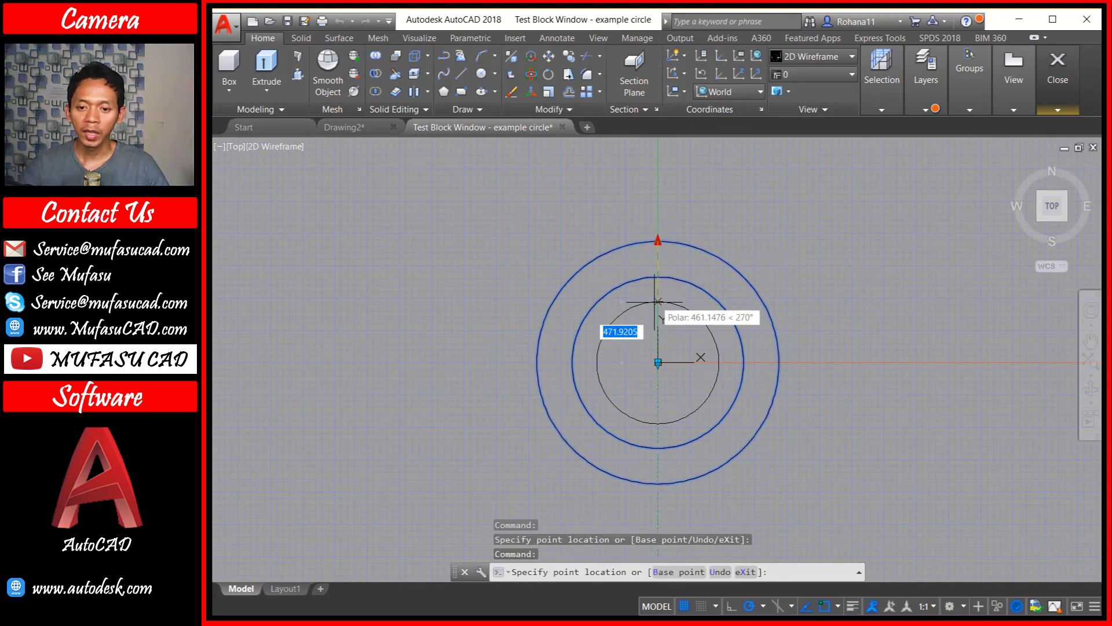
key(Escape)
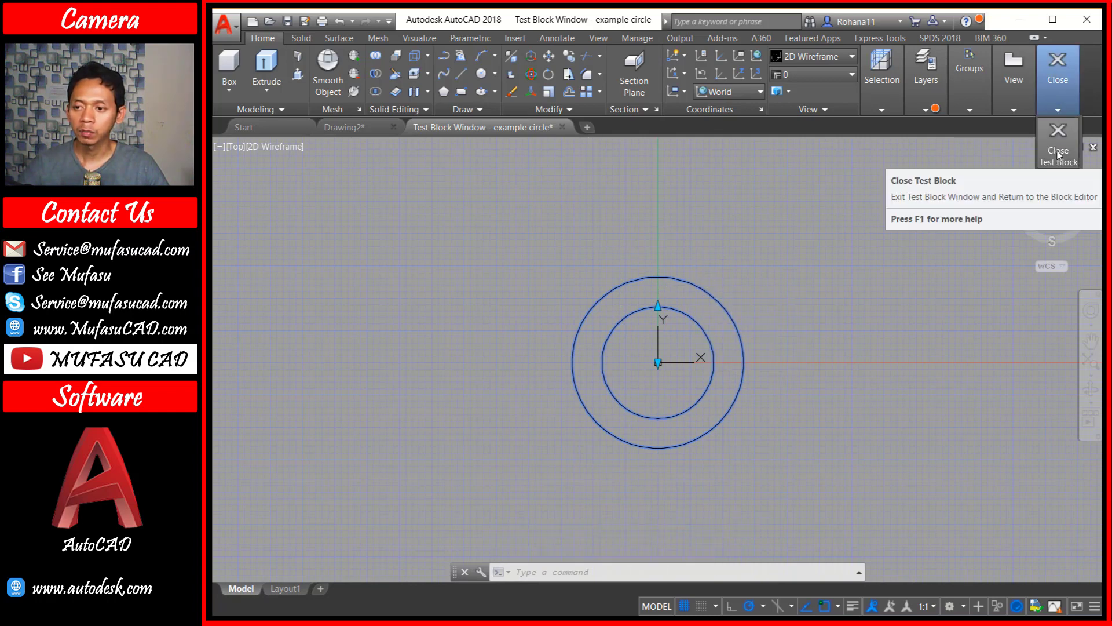
click(1058, 154)
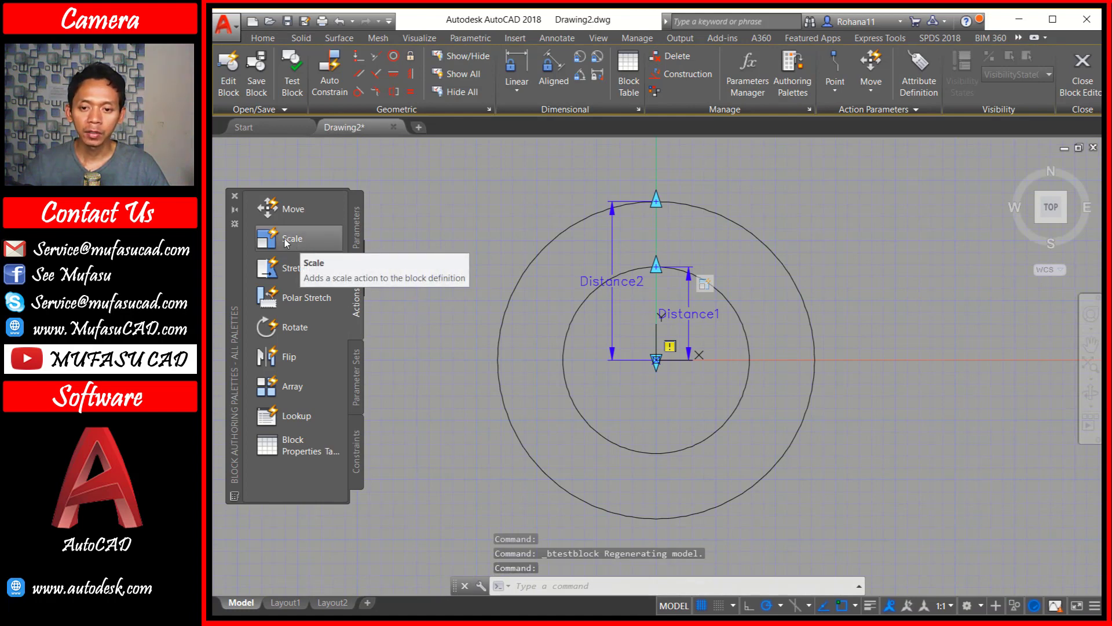
Step: Add a Scale action tying Distance2 to the outer circle, then test the block again
click(285, 243)
click(616, 254)
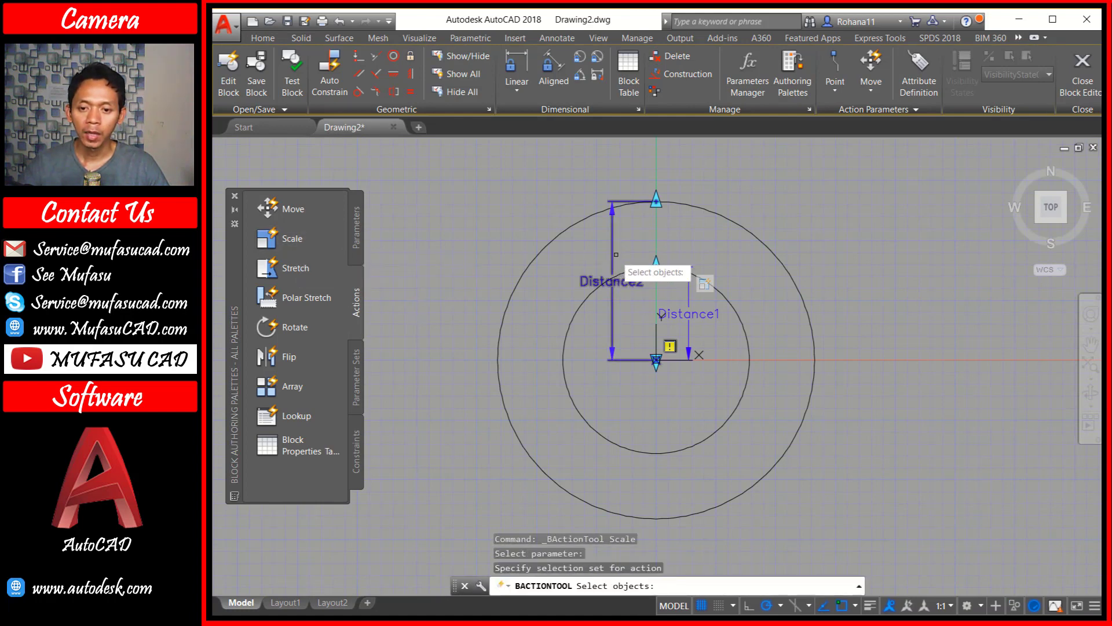
click(721, 213)
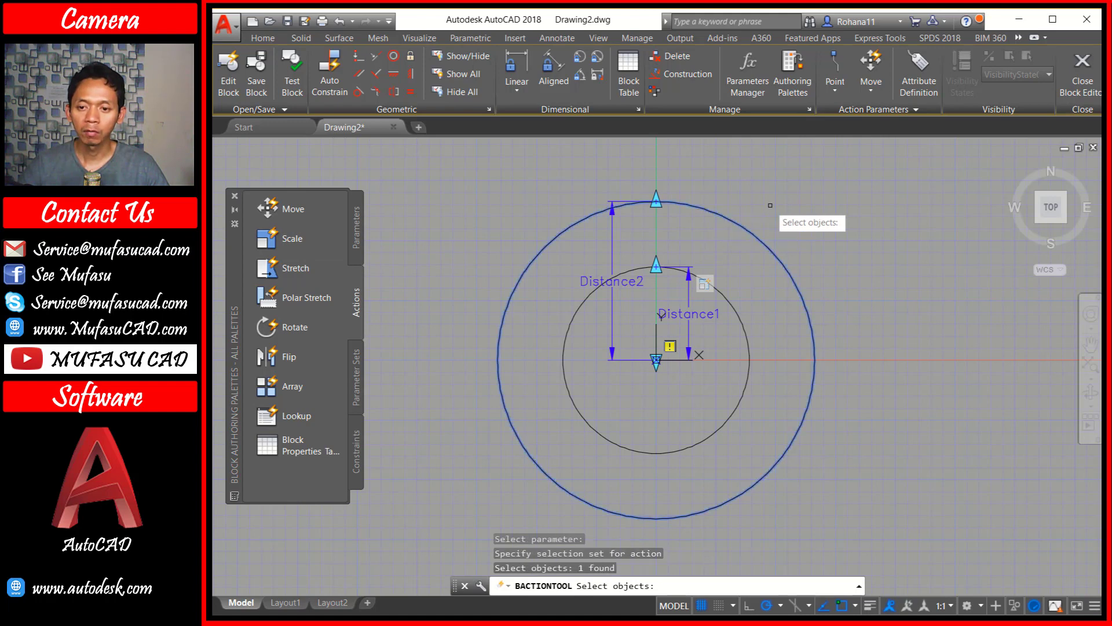
key(Return)
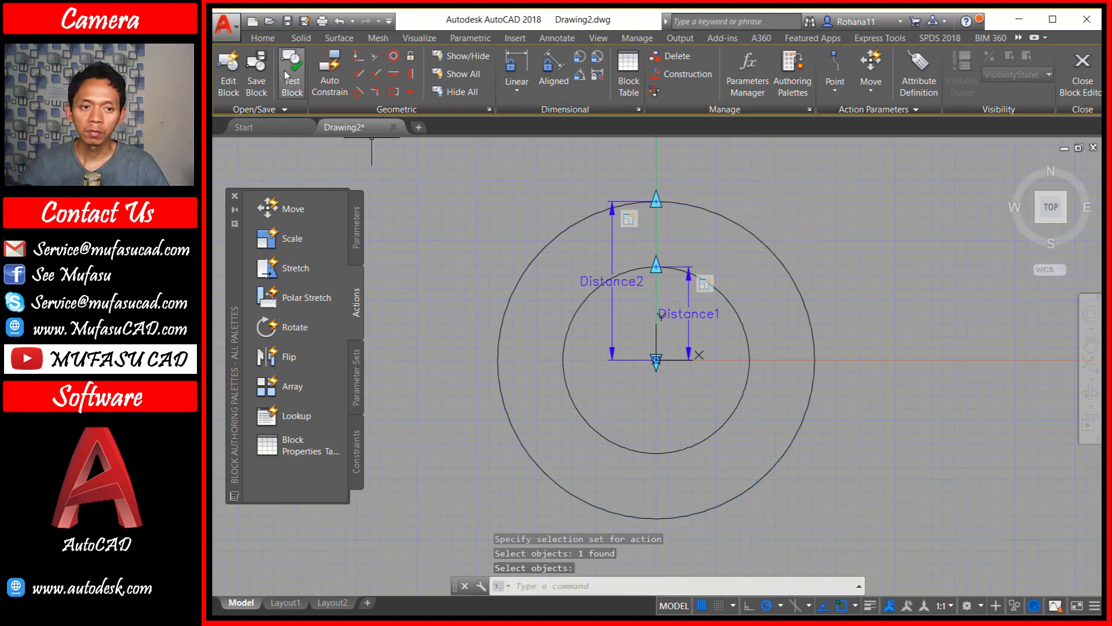
click(290, 73)
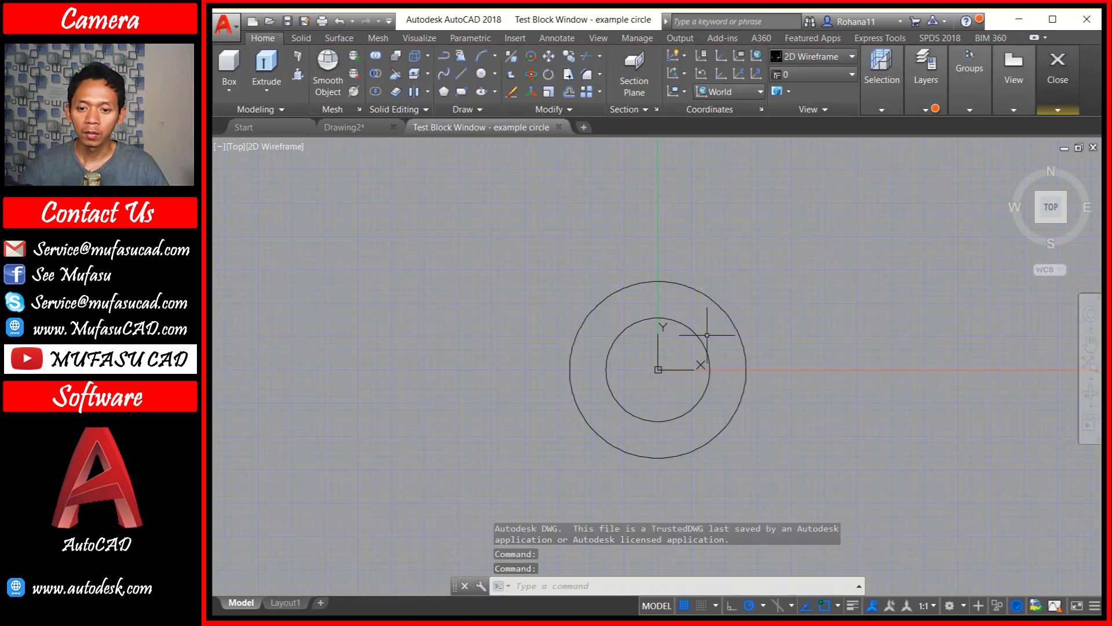
Step: Enlarge the outer circle and then the inner circle through their top grips
click(714, 301)
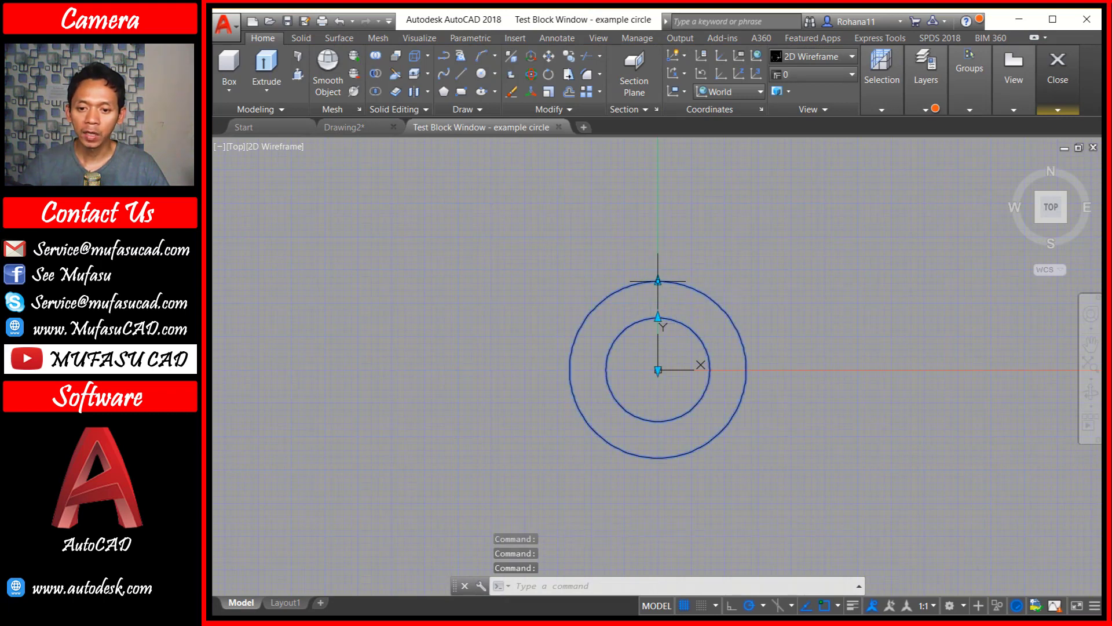
click(657, 281)
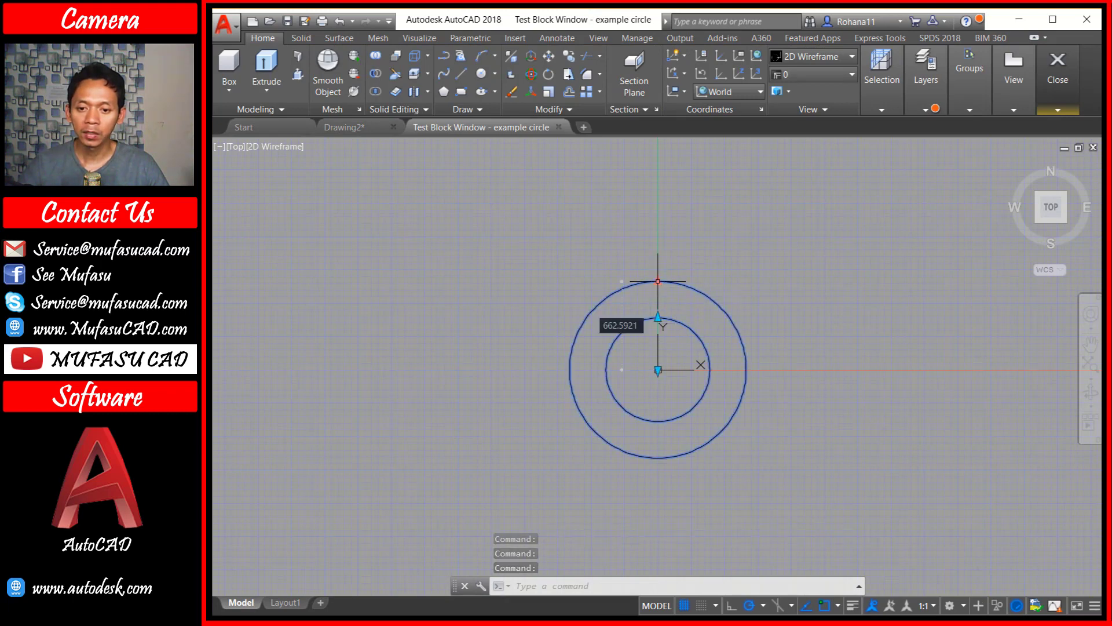
click(658, 232)
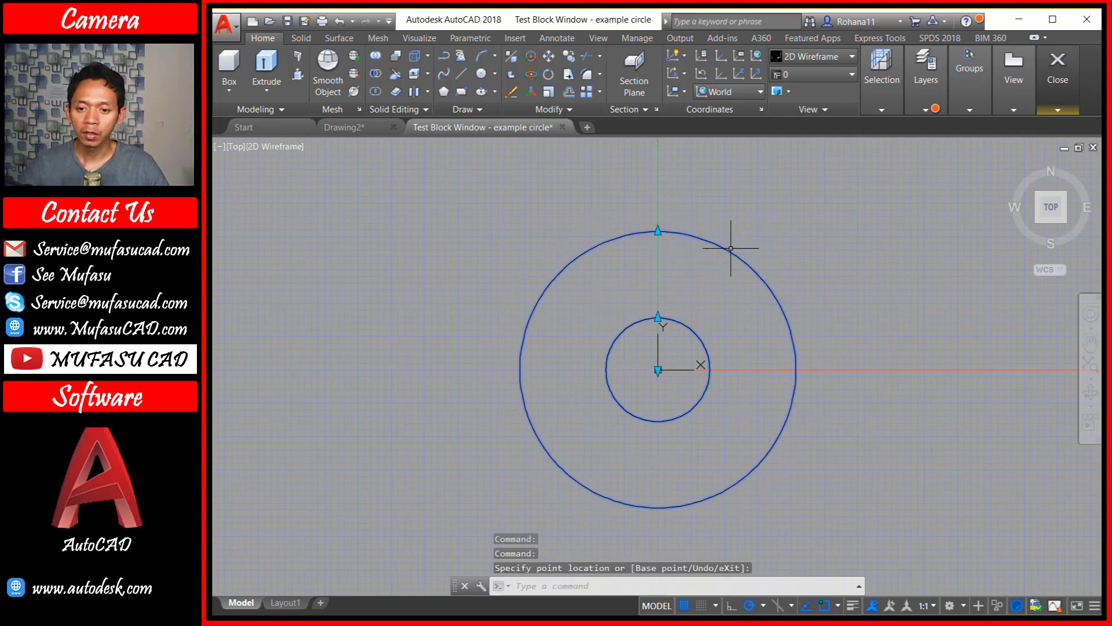
click(658, 317)
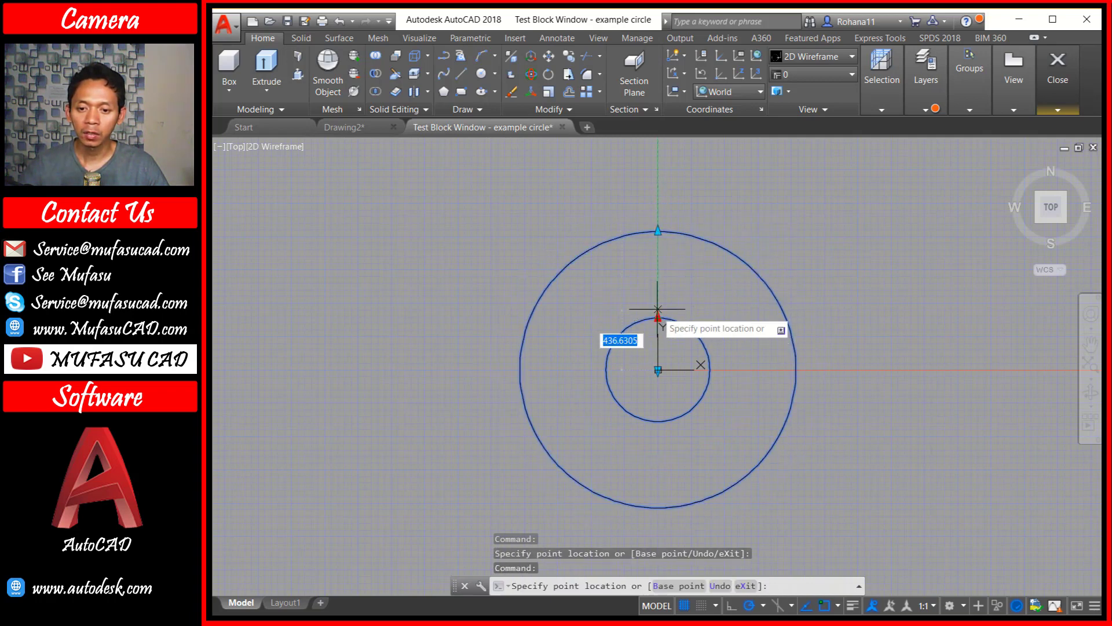
click(657, 280)
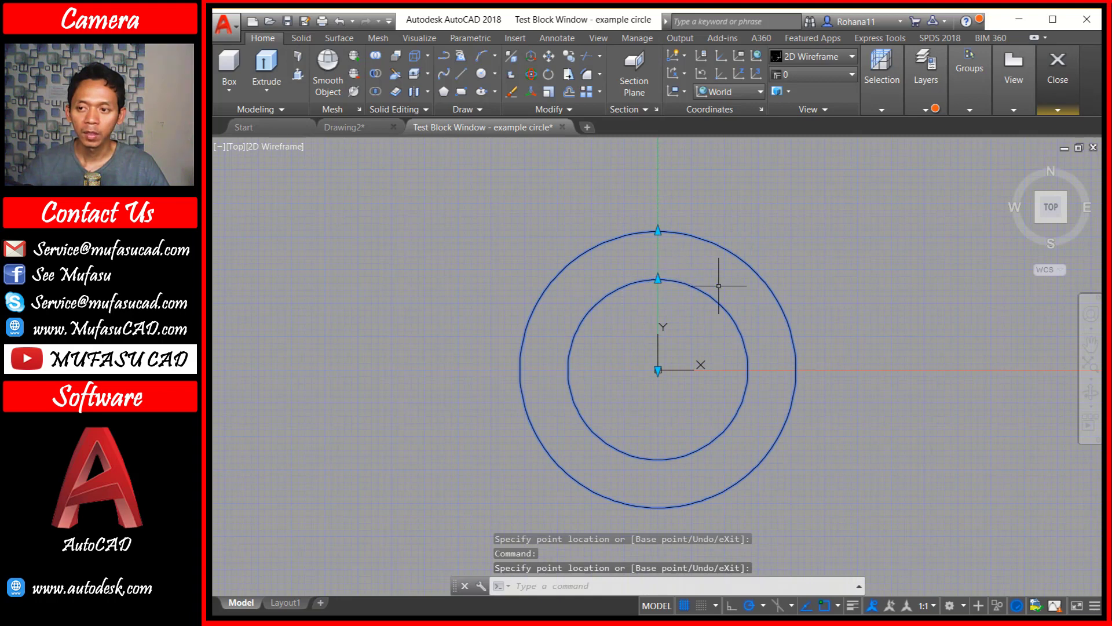
Step: Close the test and block editor, saving changes to 'example circle'
click(1058, 66)
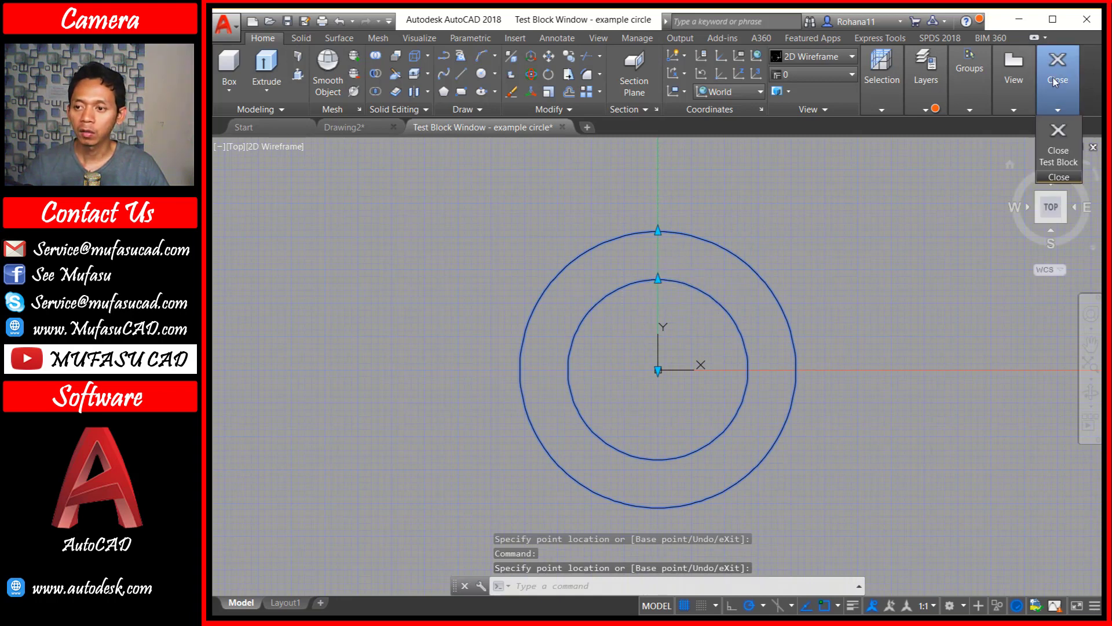
click(1053, 158)
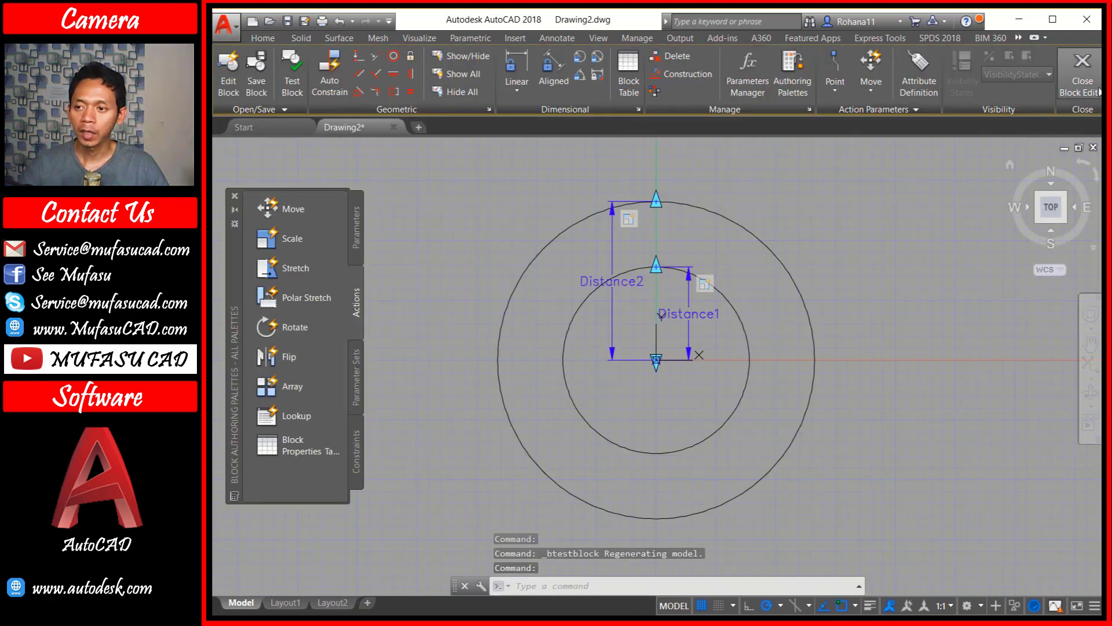
click(1090, 81)
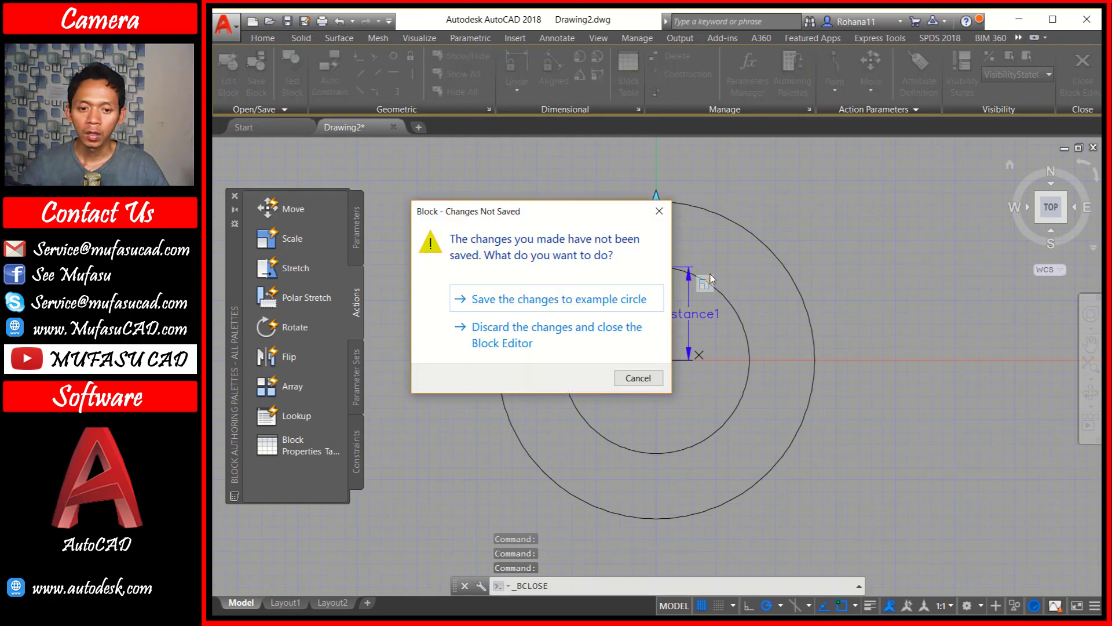
click(546, 299)
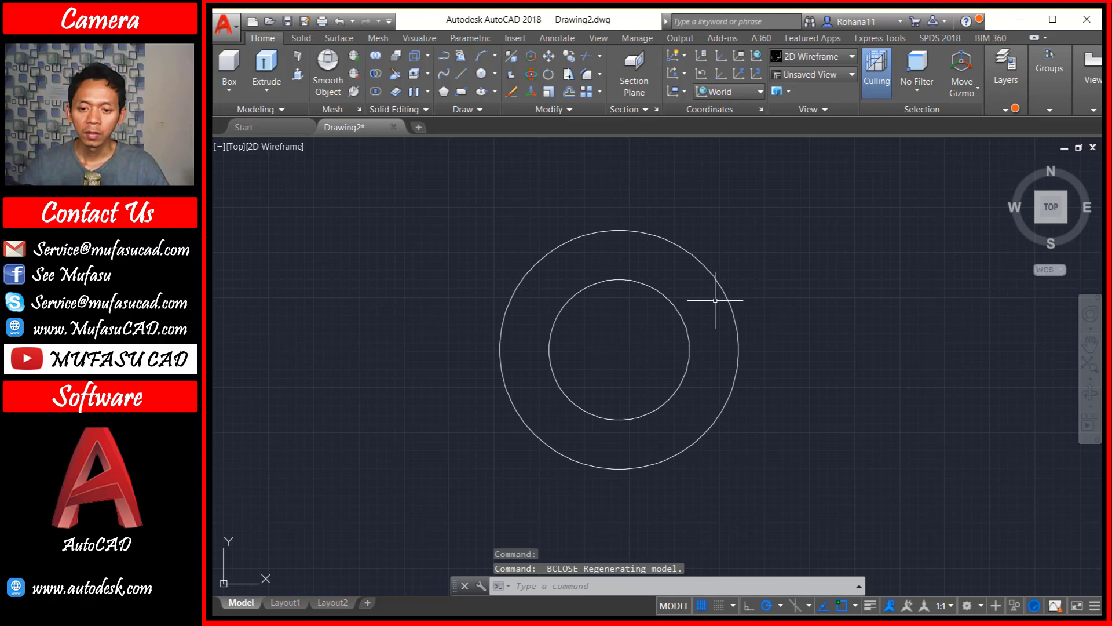
Step: In model space, stretch the outer circle's grip and shrink the inner circle's grip
scroll(614, 330, down, 1)
scroll(780, 241, up, 2)
scroll(733, 273, down, 1)
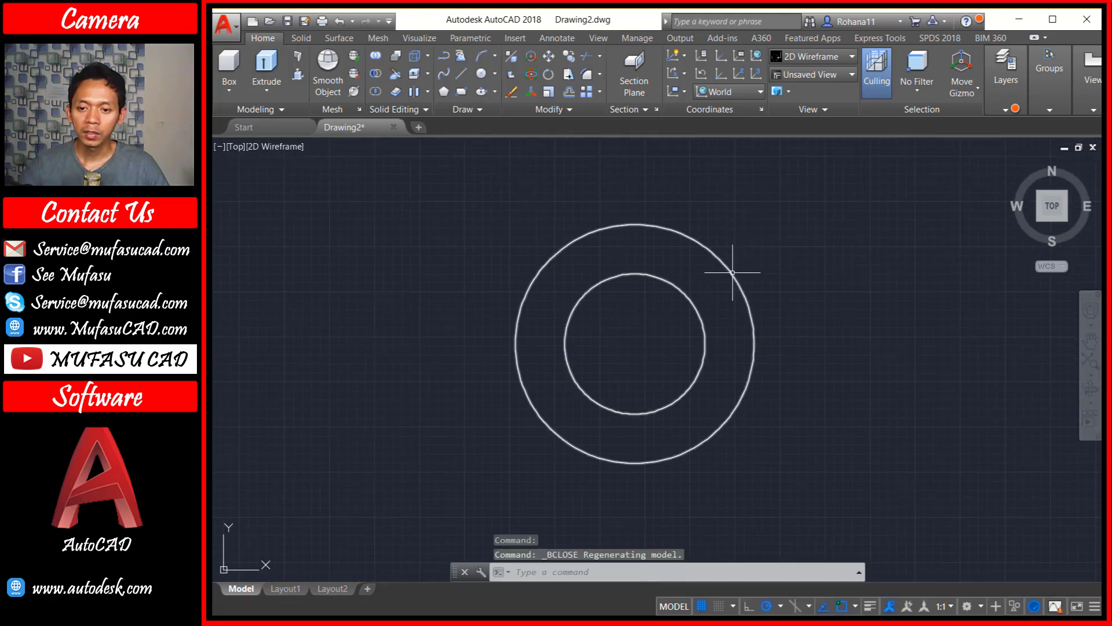
click(732, 272)
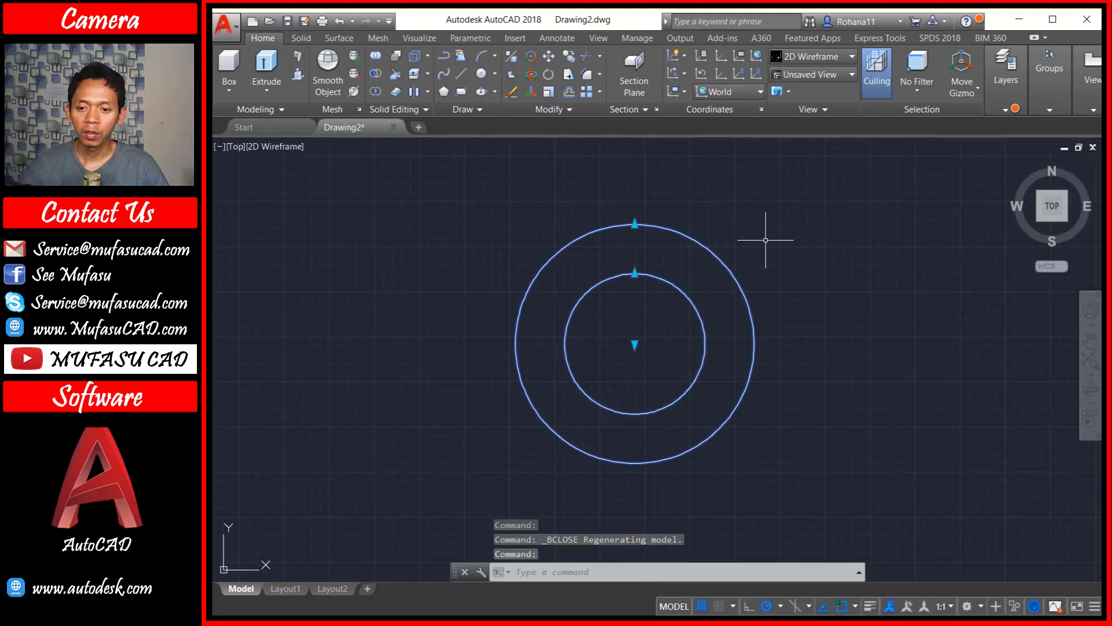
click(635, 224)
click(636, 176)
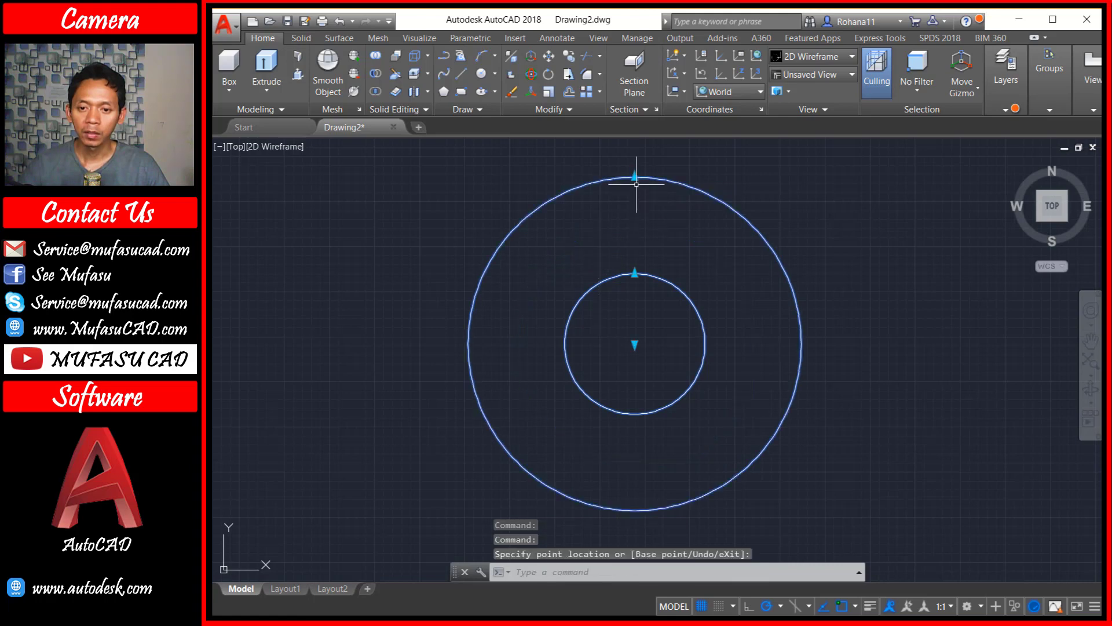
click(635, 224)
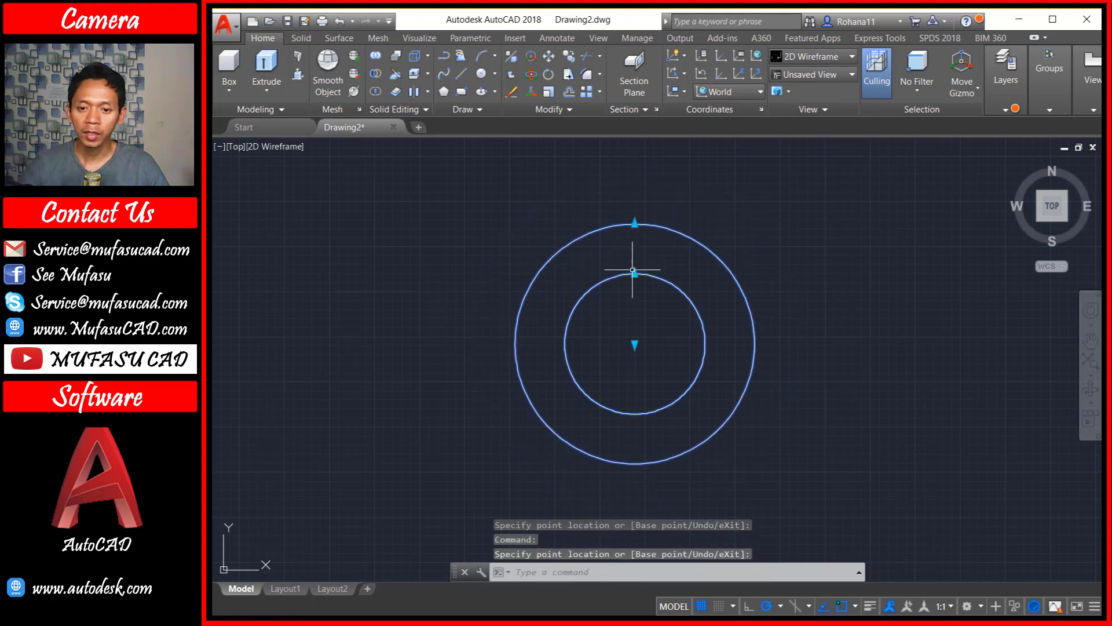
click(633, 271)
click(635, 295)
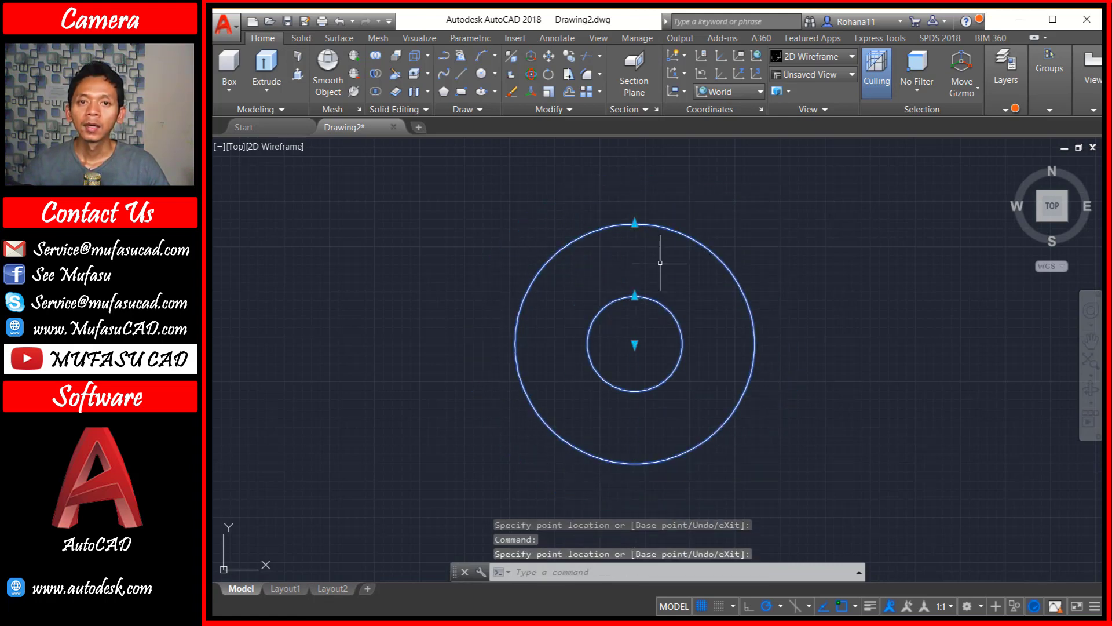